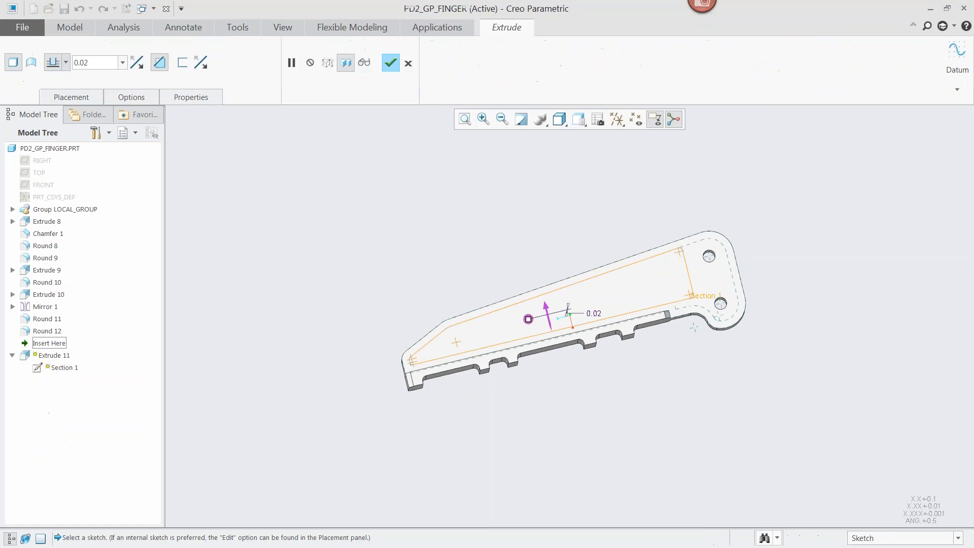
- Redefine the depth of the Extrude 11 cut so it passes completely through the finger, and complete the feature
{"action": "left_click", "coordinate": [66, 62]}
{"action": "left_click", "coordinate": [53, 134]}
{"action": "left_click", "coordinate": [392, 64]}
{"action": "middle_click_drag", "start_coordinate": [562, 207], "coordinate": [647, 224]}
{"action": "left_click", "coordinate": [647, 224]}
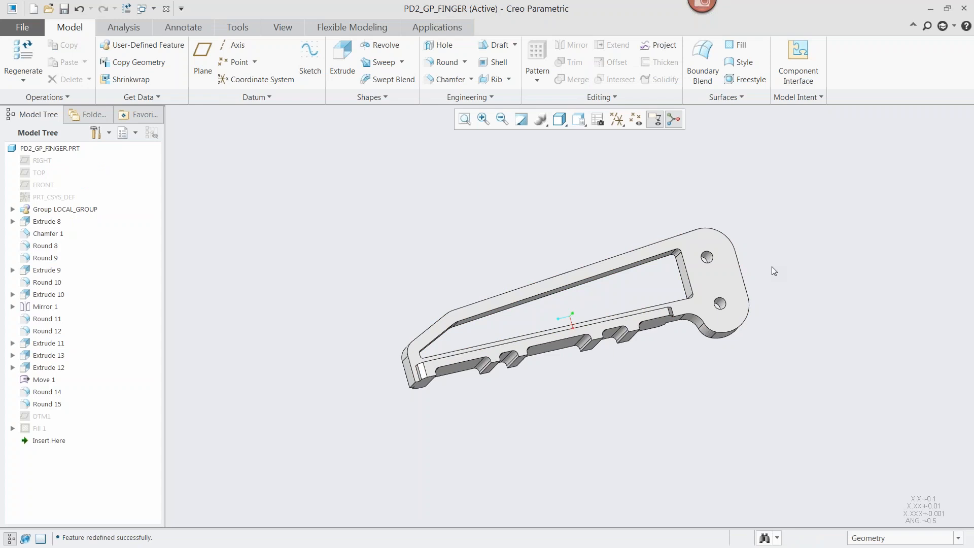
- Start a Lattice feature and select the intent surfaces of the Extrude 11 opening as its boundary
{"action": "mouse_move", "coordinate": [793, 304]}
{"action": "middle_mouse_down"}
{"action": "mouse_move", "coordinate": [813, 288]}
{"action": "mouse_move", "coordinate": [794, 295]}
{"action": "middle_mouse_up"}
{"action": "middle_click_drag", "start_coordinate": [659, 256], "coordinate": [635, 263]}
{"action": "left_click", "coordinate": [493, 97]}
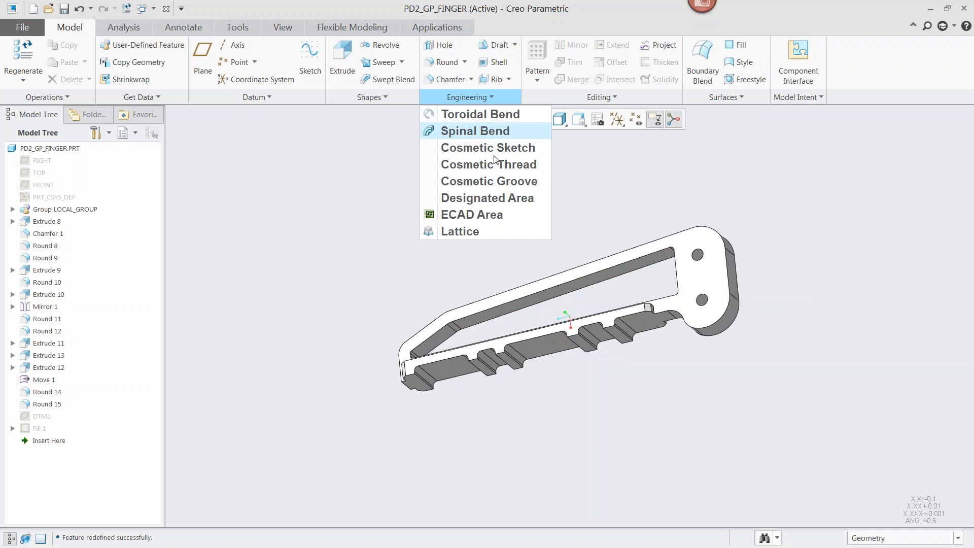
{"action": "left_click", "coordinate": [460, 231]}
{"action": "scroll", "coordinate": [609, 274], "scroll_direction": "down", "scroll_amount": 3}
{"action": "left_click", "coordinate": [629, 300]}
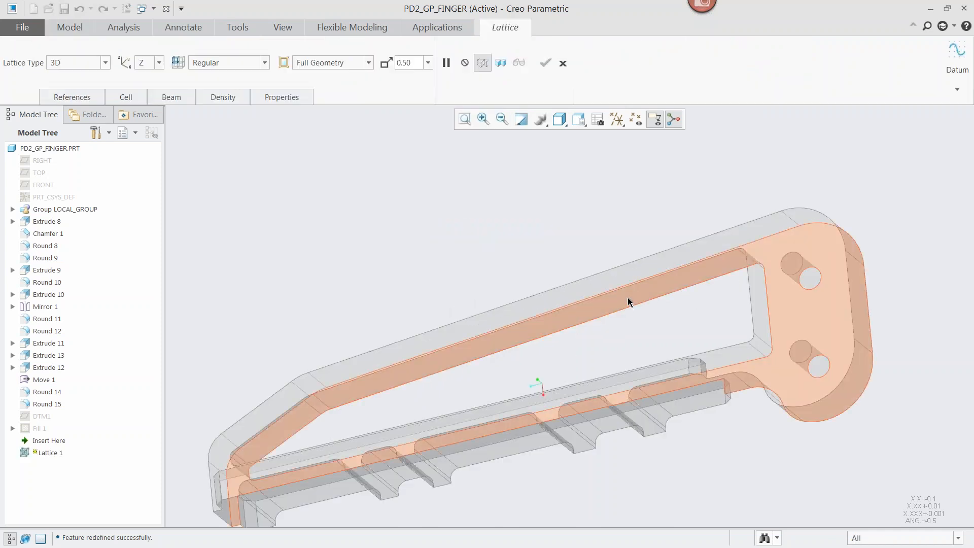
{"action": "right_click", "coordinate": [595, 310]}
{"action": "left_click", "coordinate": [628, 349]}
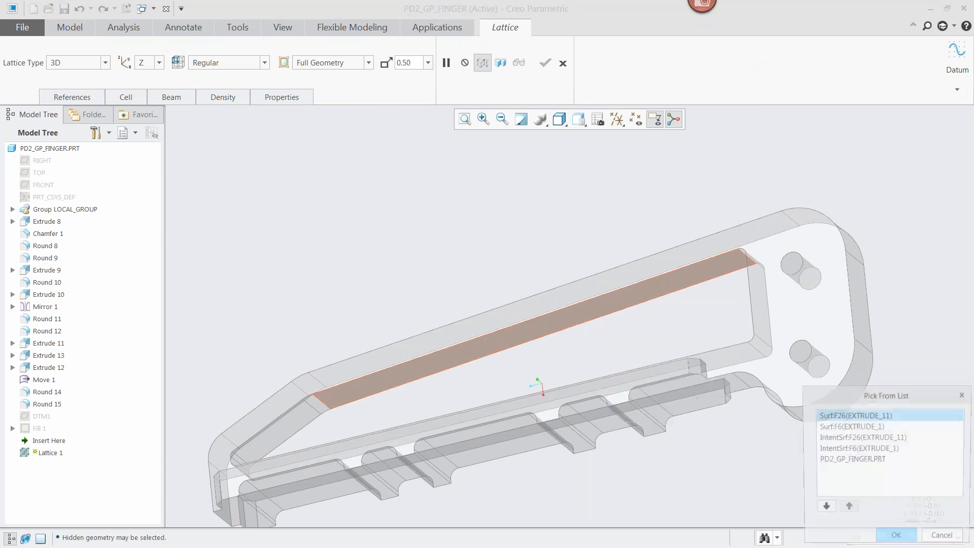
{"action": "left_click", "coordinate": [863, 437]}
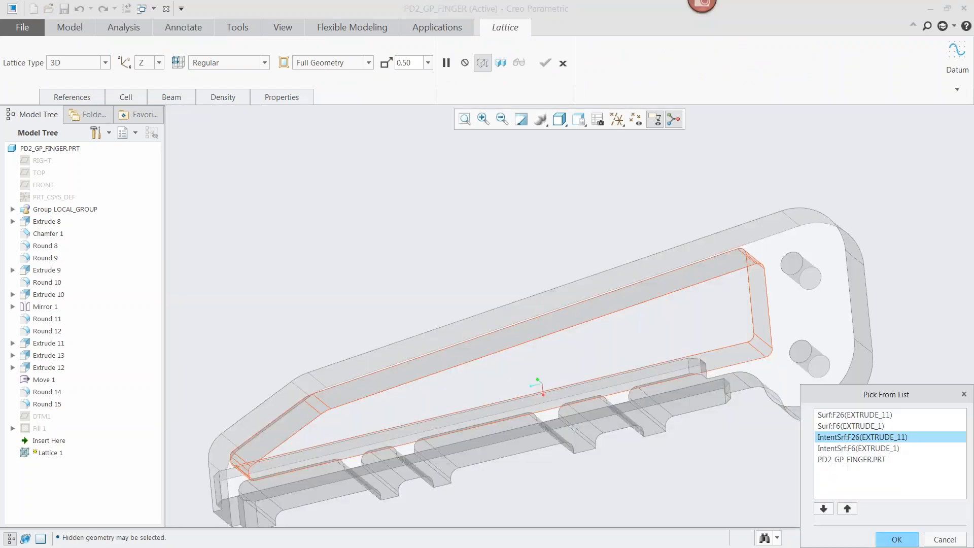
{"action": "left_click", "coordinate": [894, 537]}
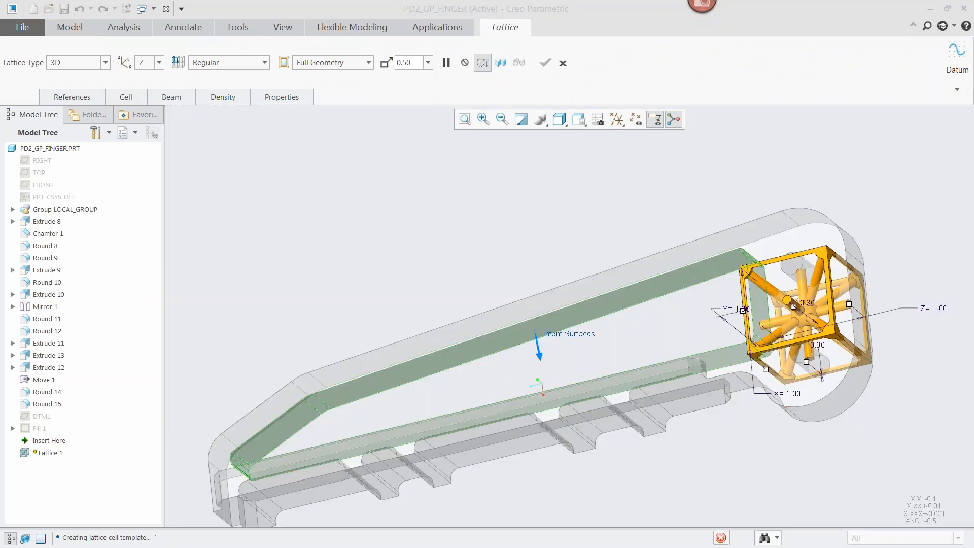
- Add the finger's large side face to the lattice boundary and set the cell scale to 0.5
{"action": "left_click", "coordinate": [784, 240], "text": "ctrl"}
{"action": "middle_click_drag", "start_coordinate": [571, 136], "coordinate": [626, 193]}
{"action": "left_click", "coordinate": [417, 67]}
{"action": "type", "text": ".5"}
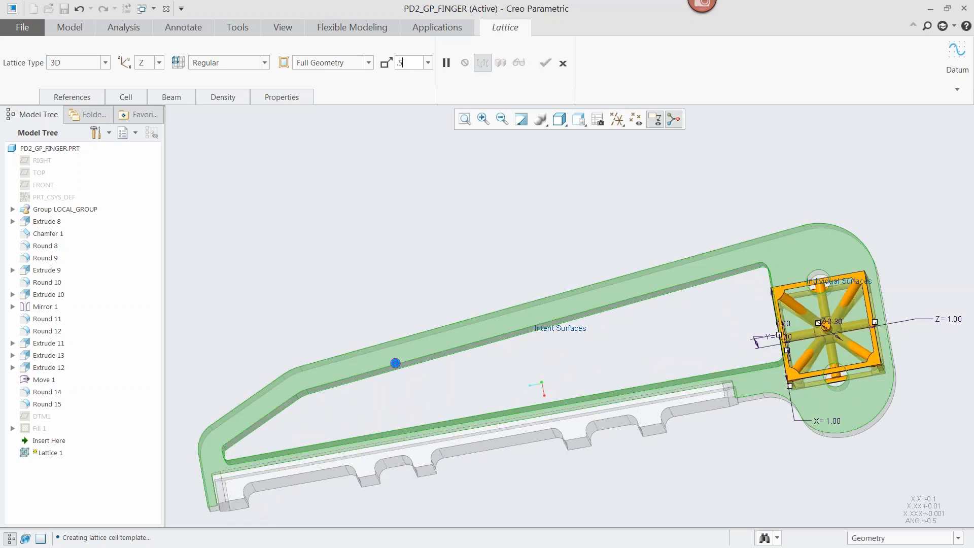
{"action": "key", "text": "Return"}
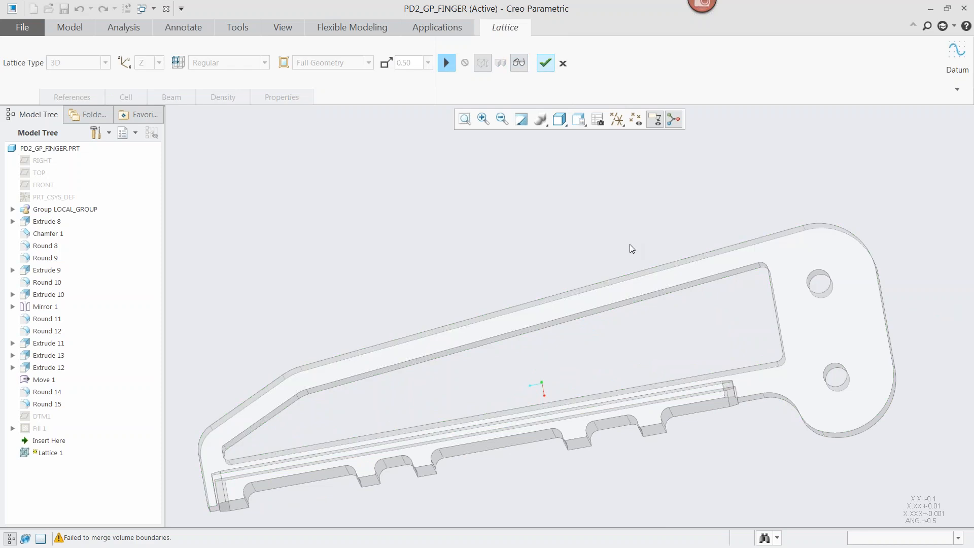
- Preview the 3D lattice and examine its beams inside the finger's opening up close
{"action": "middle_click_drag", "start_coordinate": [528, 172], "coordinate": [564, 173]}
{"action": "left_click", "coordinate": [447, 62]}
{"action": "middle_click_drag", "start_coordinate": [720, 198], "coordinate": [727, 241]}
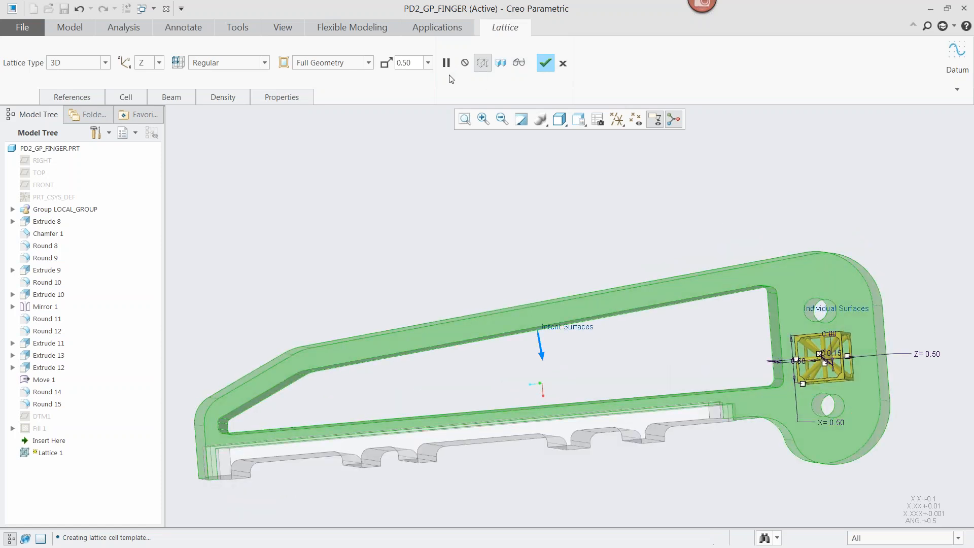
{"action": "left_click", "coordinate": [519, 62]}
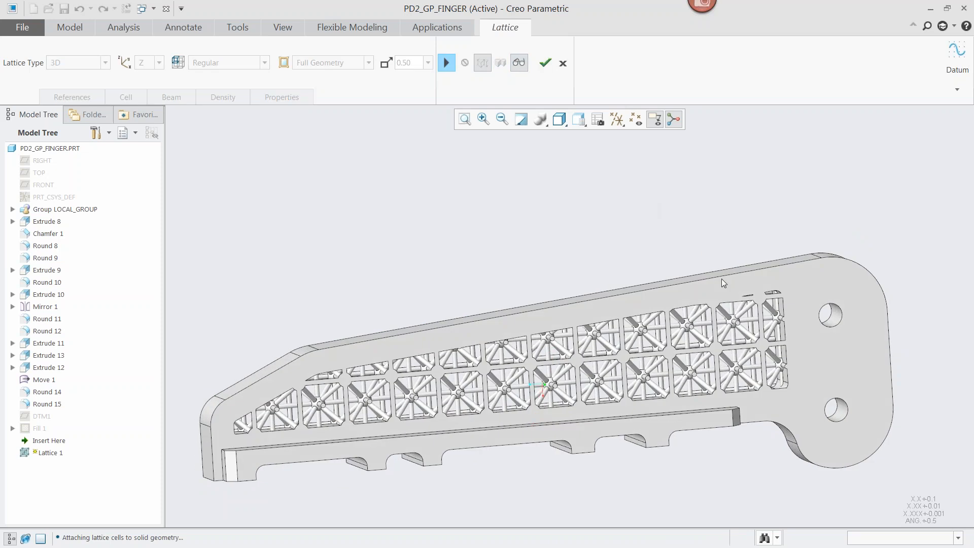
{"action": "middle_click_drag", "start_coordinate": [702, 358], "coordinate": [688, 358]}
{"action": "scroll", "coordinate": [700, 383], "scroll_direction": "up", "scroll_amount": 4}
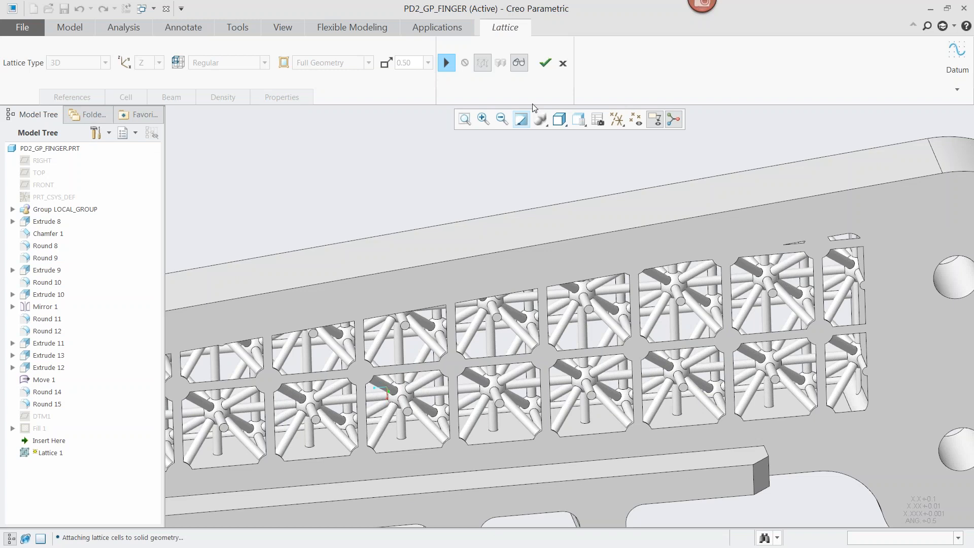
{"action": "left_click", "coordinate": [520, 63]}
- Enable Remove Dangling Beams in the lattice cell settings and preview the cleaned-up structure
{"action": "left_click", "coordinate": [126, 97]}
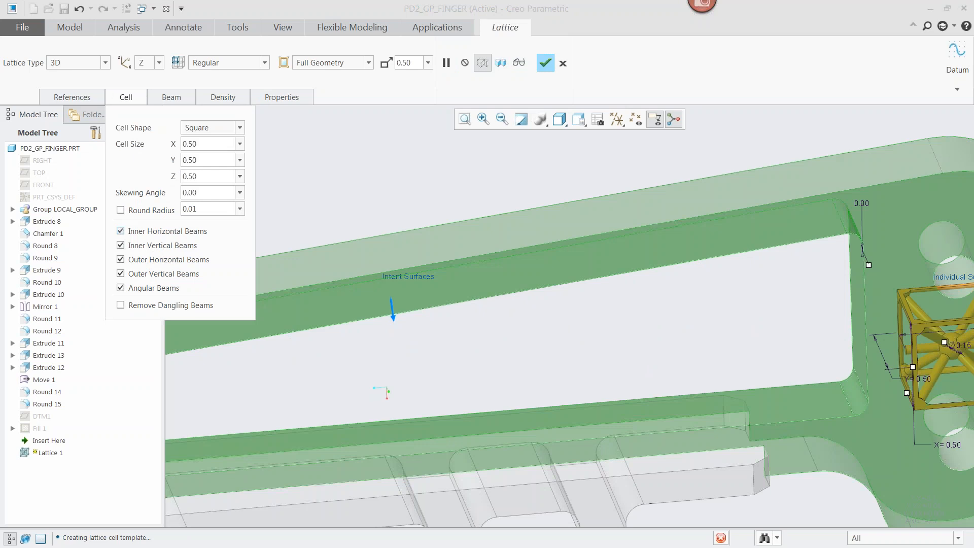
{"action": "left_click", "coordinate": [121, 305]}
{"action": "left_click", "coordinate": [518, 63]}
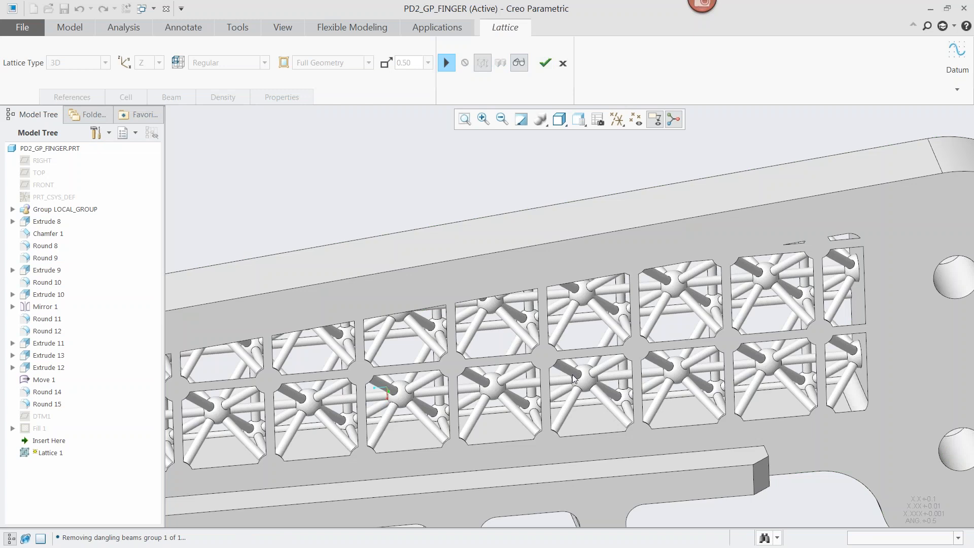
{"action": "middle_click_drag", "start_coordinate": [573, 378], "coordinate": [575, 367]}
{"action": "left_click", "coordinate": [517, 63]}
- Change the lattice type to 2.5D
{"action": "left_click", "coordinate": [105, 62]}
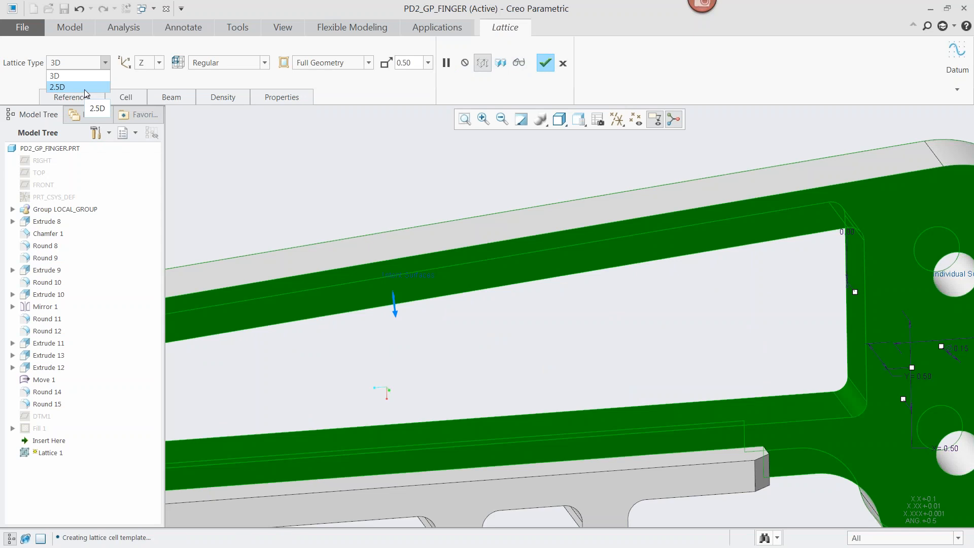
{"action": "left_click", "coordinate": [85, 90]}
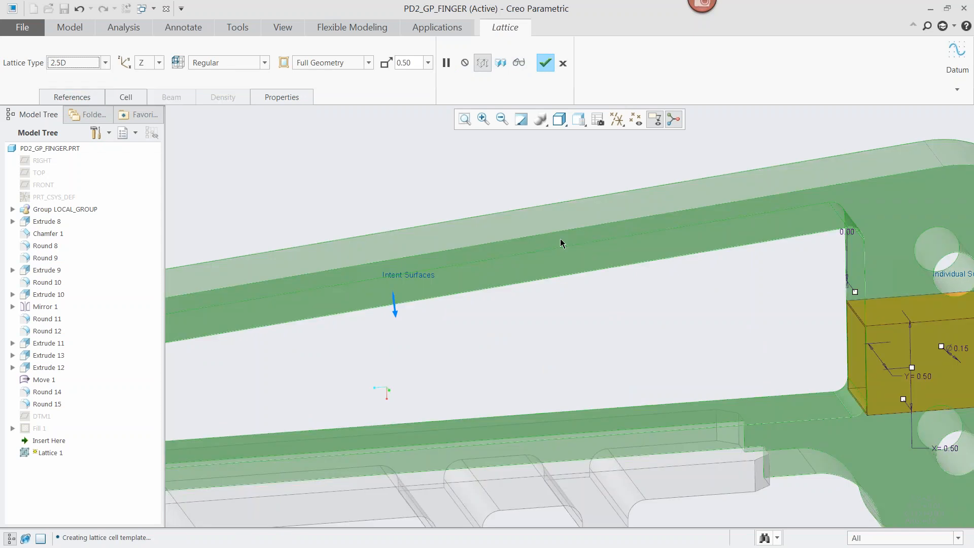
{"action": "scroll", "coordinate": [563, 241], "scroll_direction": "up", "scroll_amount": 3}
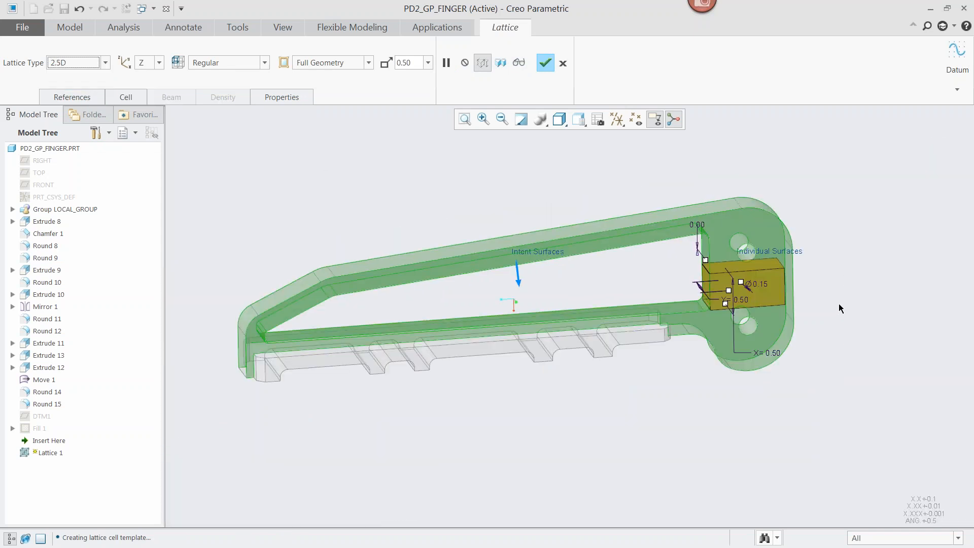
- Set the lattice cell direction to Y and preview the resulting walls across the opening
{"action": "left_click", "coordinate": [158, 64]}
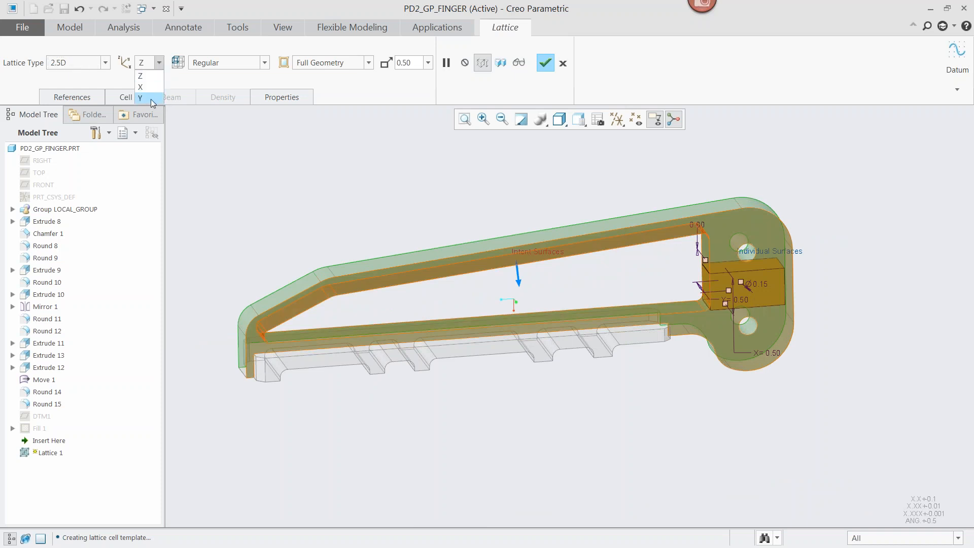
{"action": "left_click", "coordinate": [151, 101]}
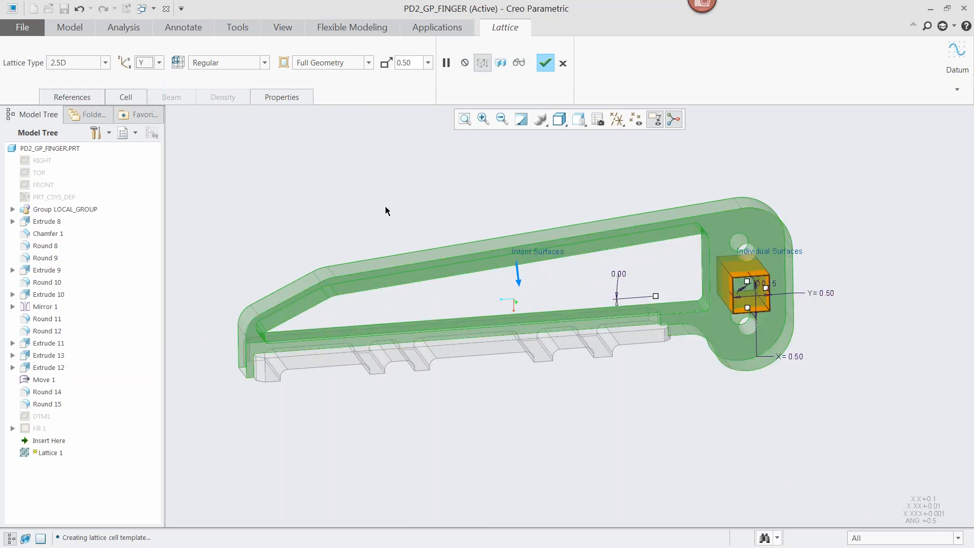
{"action": "left_click", "coordinate": [520, 63]}
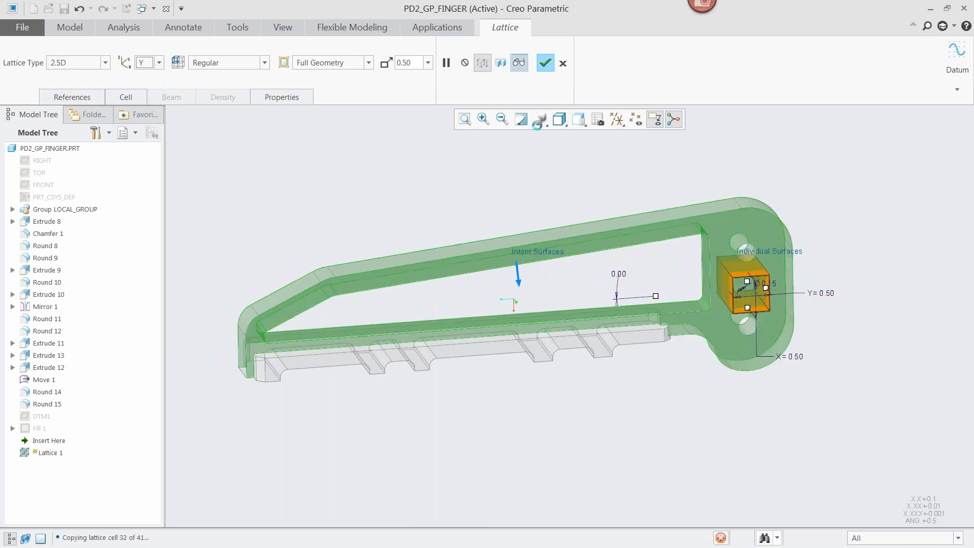
{"action": "mouse_move", "coordinate": [554, 192]}
{"action": "middle_mouse_down"}
{"action": "mouse_move", "coordinate": [513, 178]}
{"action": "mouse_move", "coordinate": [561, 173]}
{"action": "mouse_move", "coordinate": [560, 186]}
{"action": "middle_mouse_up"}
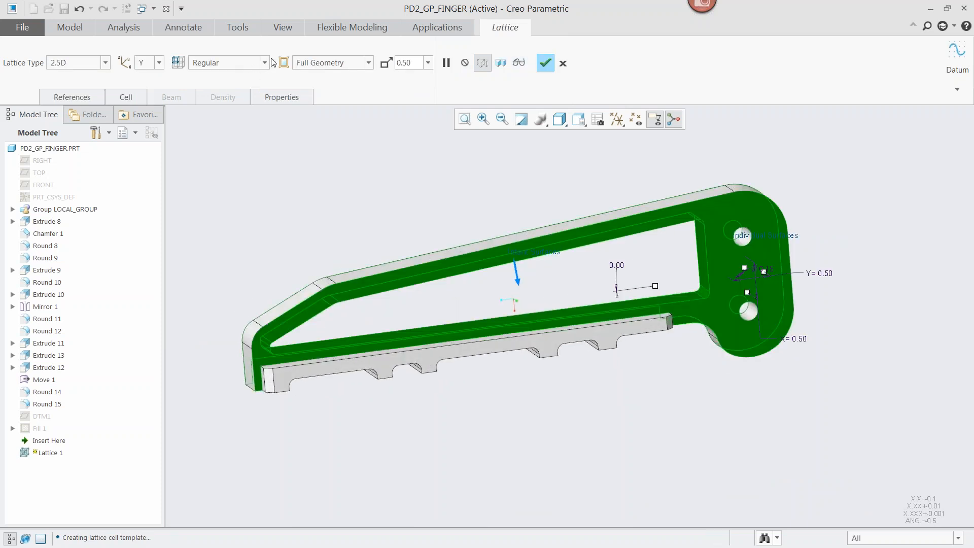
- Try the Quasi-radial cell arrangement, preview it, and display the 2.5D cell settings
{"action": "left_click", "coordinate": [265, 63]}
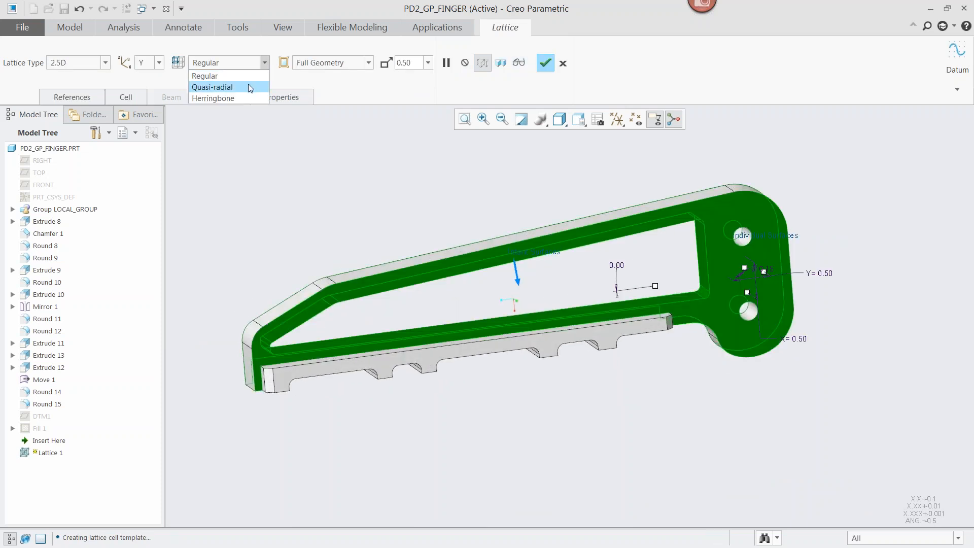
{"action": "left_click", "coordinate": [248, 86]}
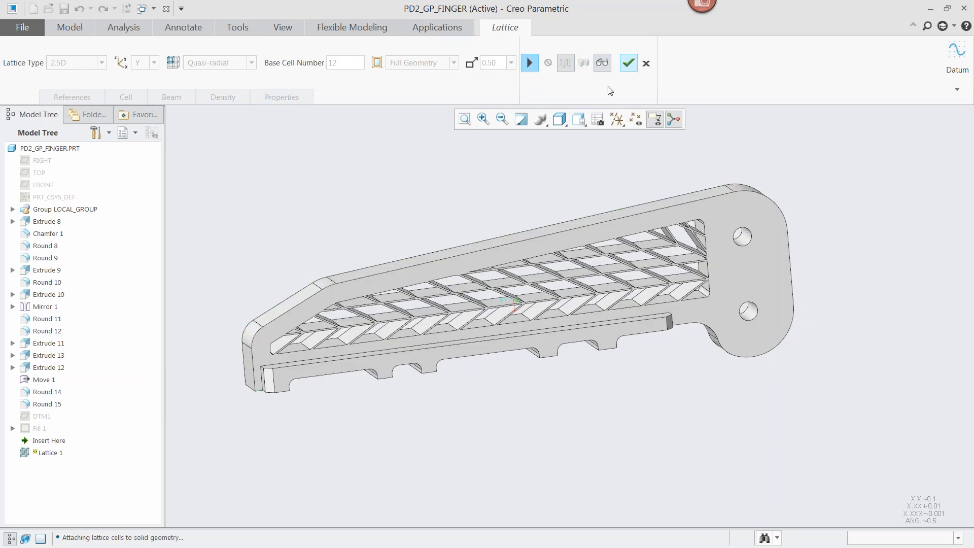
{"action": "left_click", "coordinate": [603, 63]}
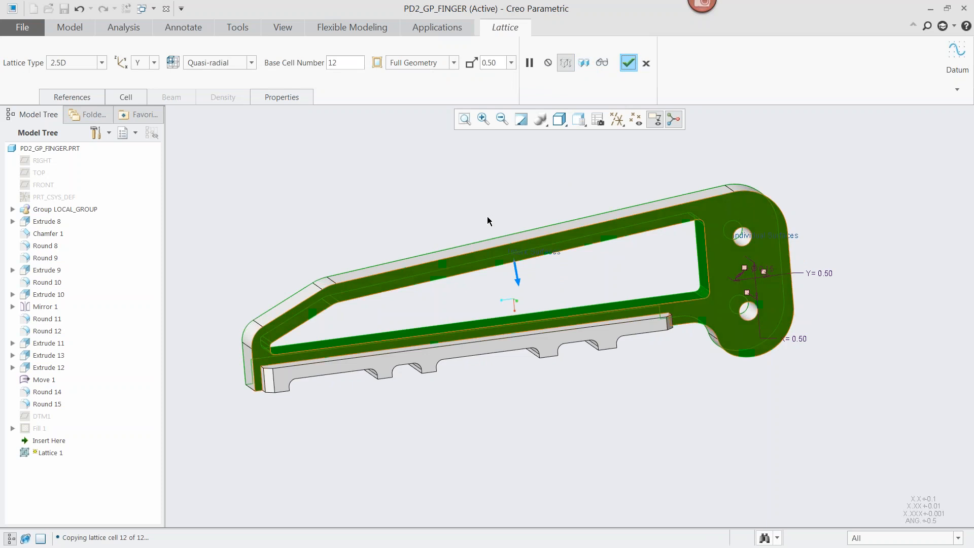
{"action": "left_click", "coordinate": [126, 97]}
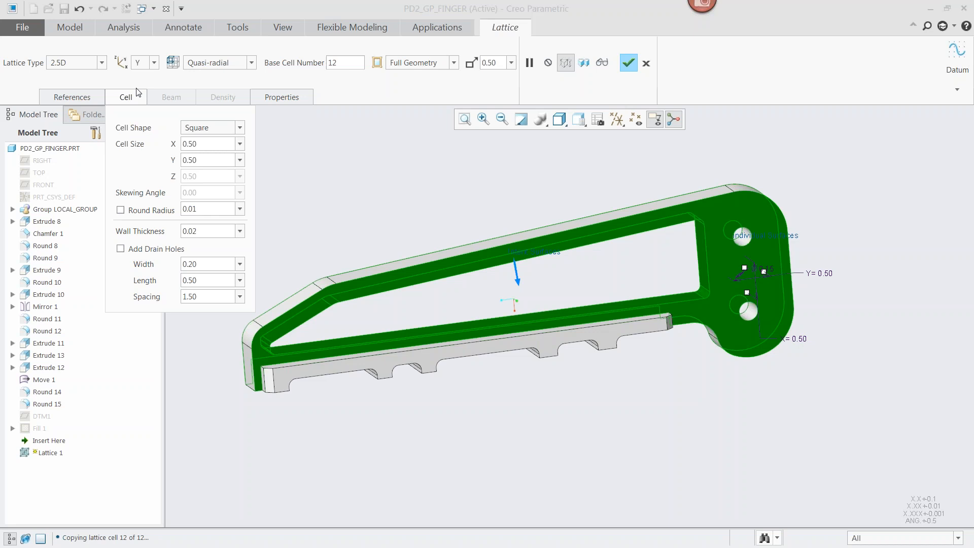
- Set the lattice type to 3D with a Regular cell arrangement and complete the lattice feature
{"action": "left_click", "coordinate": [101, 62]}
{"action": "left_click", "coordinate": [90, 77]}
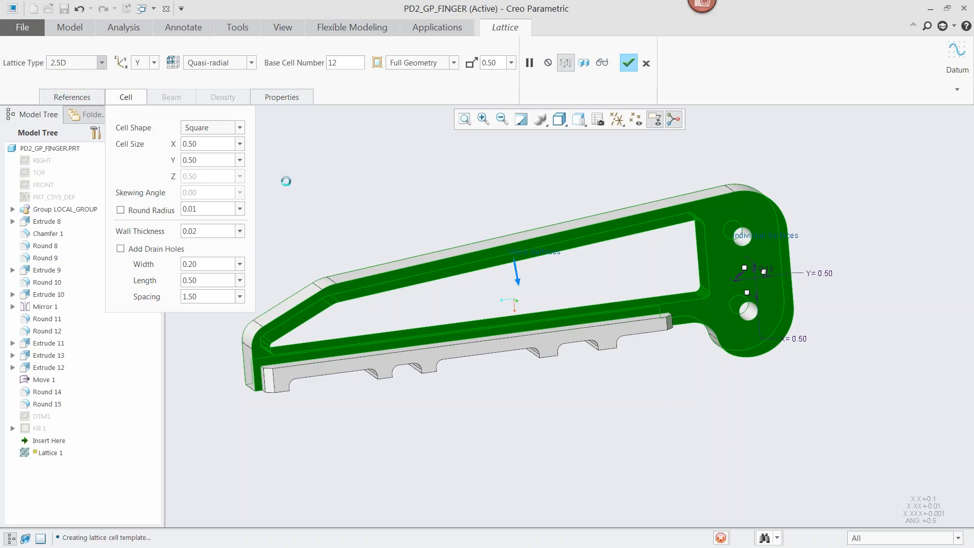
{"action": "left_click", "coordinate": [251, 63]}
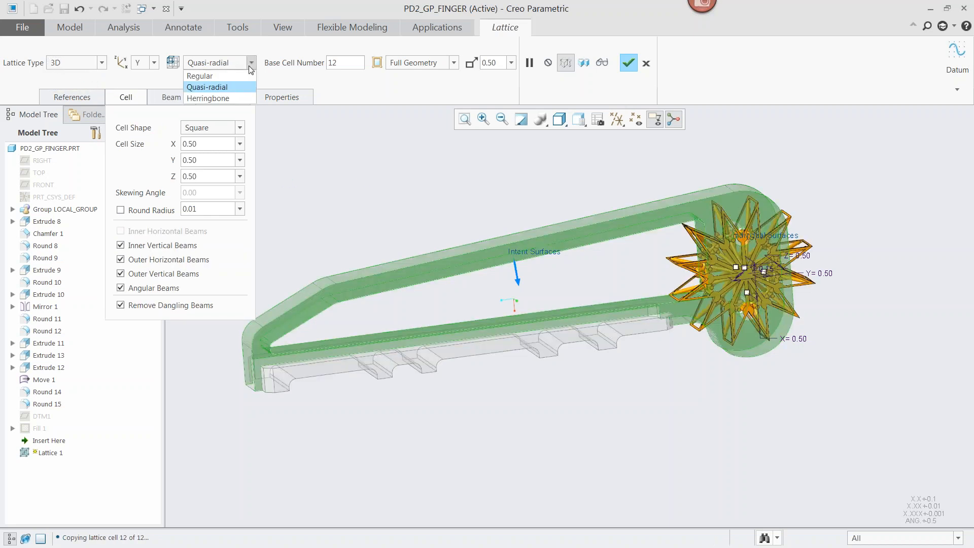
{"action": "left_click", "coordinate": [214, 76]}
{"action": "left_click", "coordinate": [628, 65]}
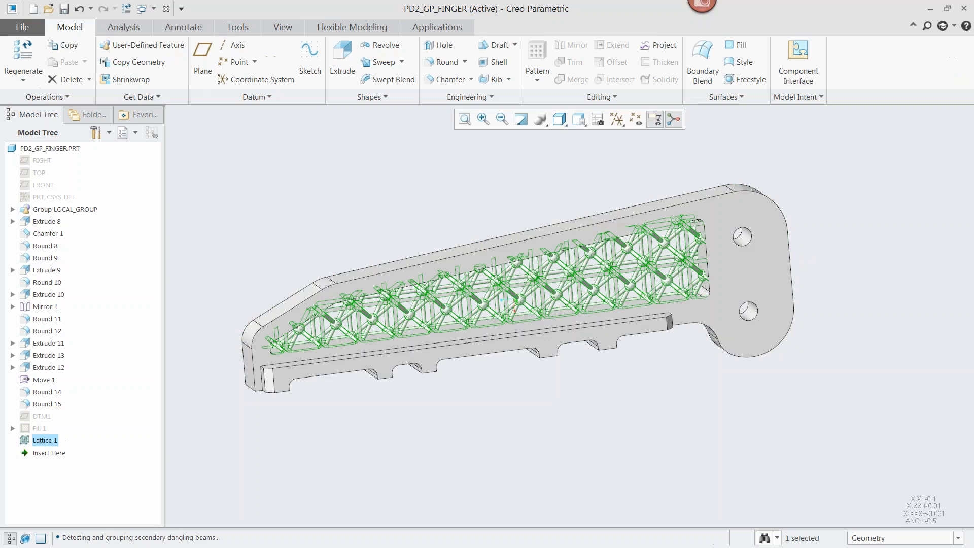
{"action": "left_click", "coordinate": [477, 433]}
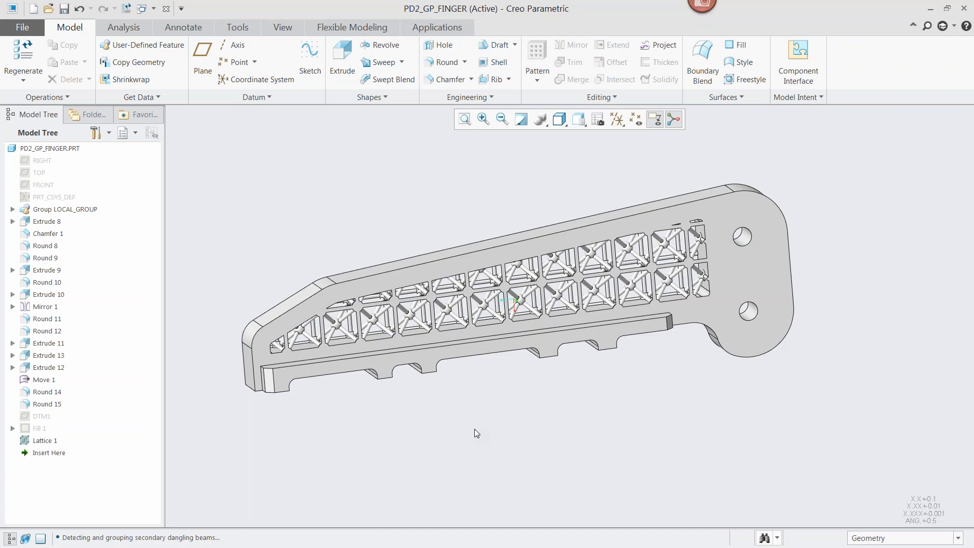
- Redefine Lattice 1 to use the Simplified representation instead of full geometry
{"action": "left_click", "coordinate": [54, 442]}
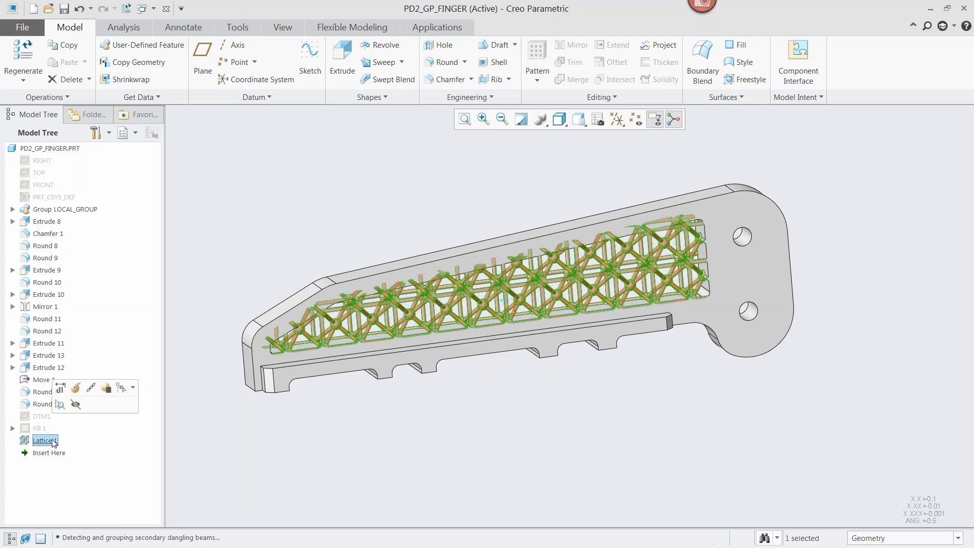
{"action": "left_click", "coordinate": [75, 389]}
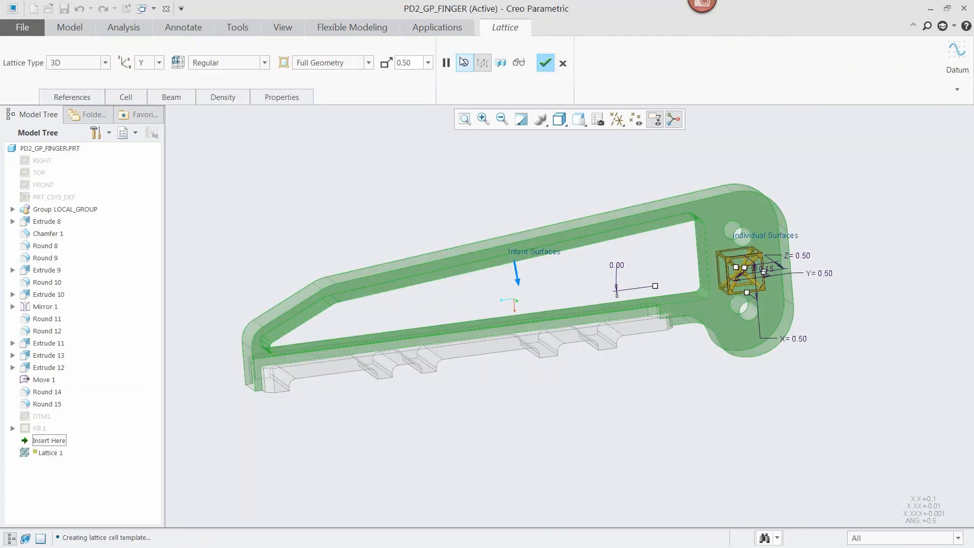
{"action": "left_click", "coordinate": [369, 63]}
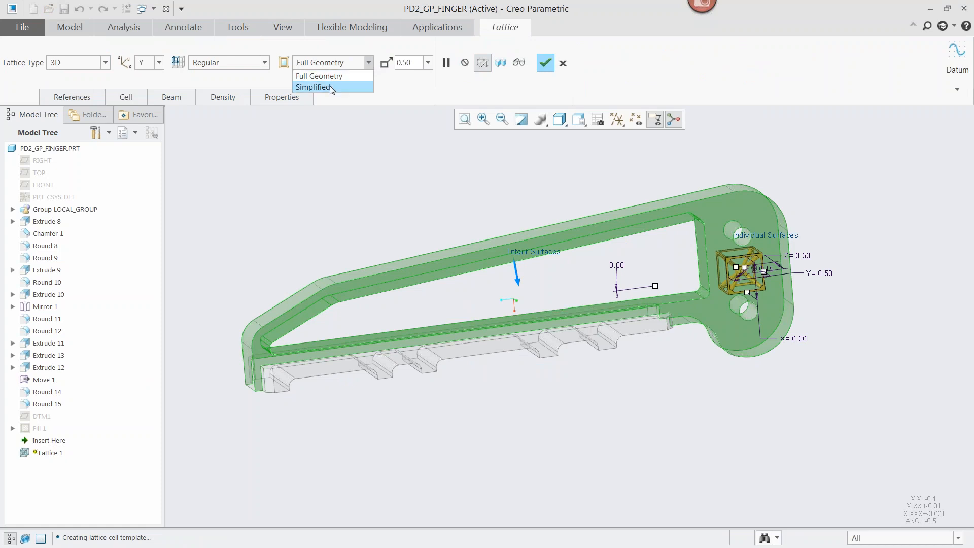
{"action": "left_click", "coordinate": [319, 87]}
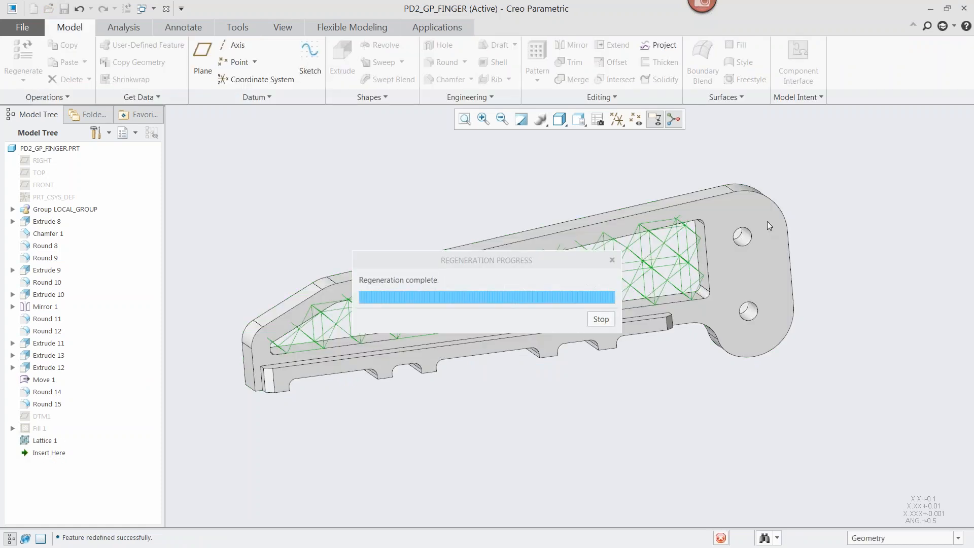
{"action": "left_click", "coordinate": [890, 219]}
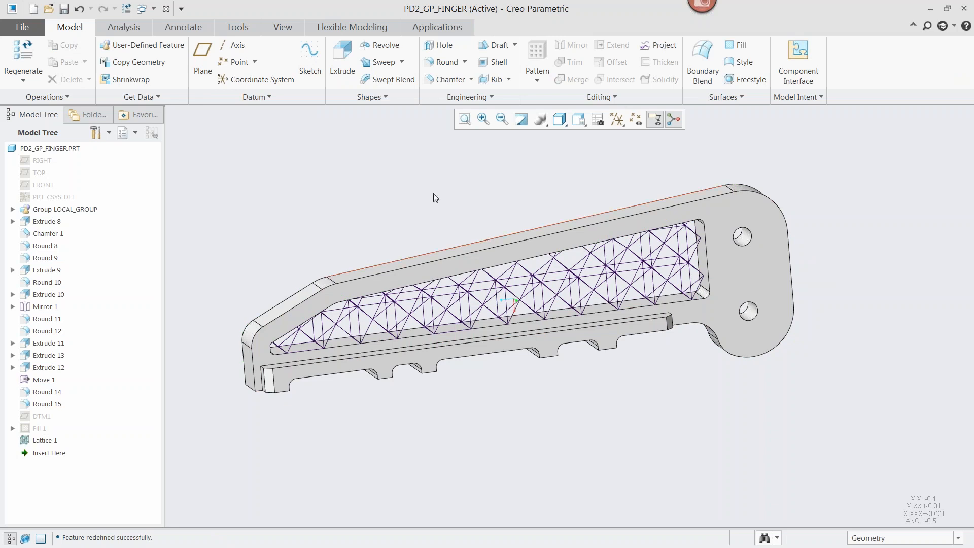
- Assign the PEEK material from the Granta Design plastics library to the PD2_GP_FINGER part
{"action": "left_click", "coordinate": [48, 149]}
{"action": "right_click", "coordinate": [48, 149]}
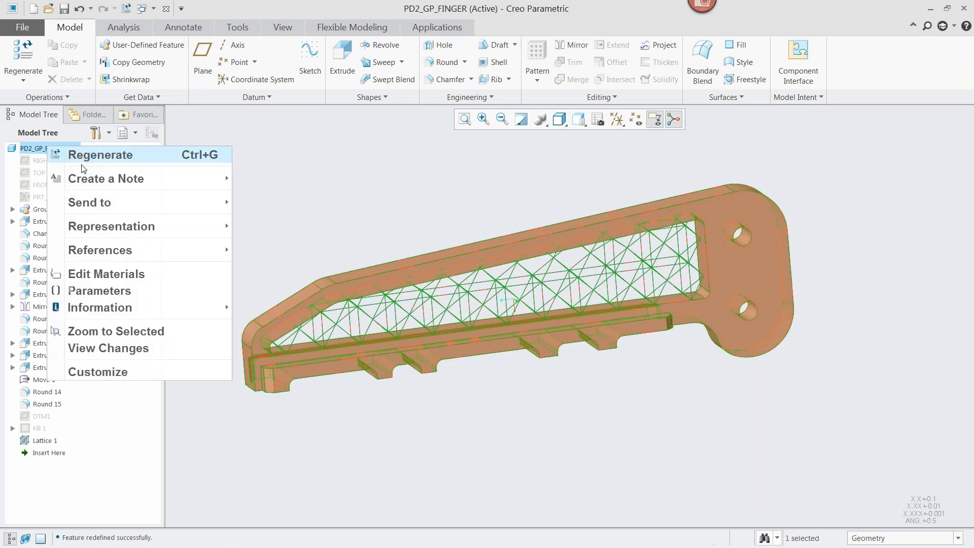
{"action": "left_click", "coordinate": [97, 274]}
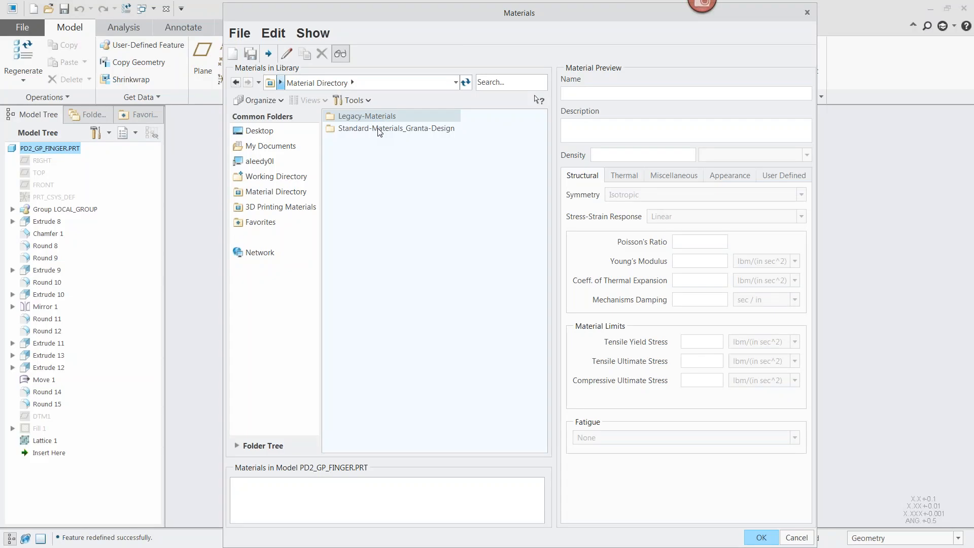
{"action": "double_click", "coordinate": [378, 130]}
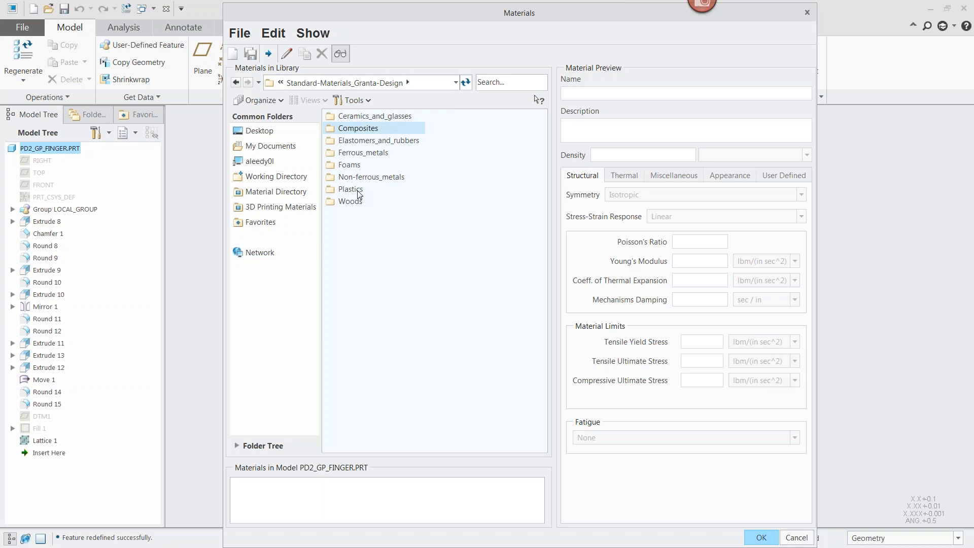
{"action": "double_click", "coordinate": [359, 195]}
{"action": "double_click", "coordinate": [354, 311]}
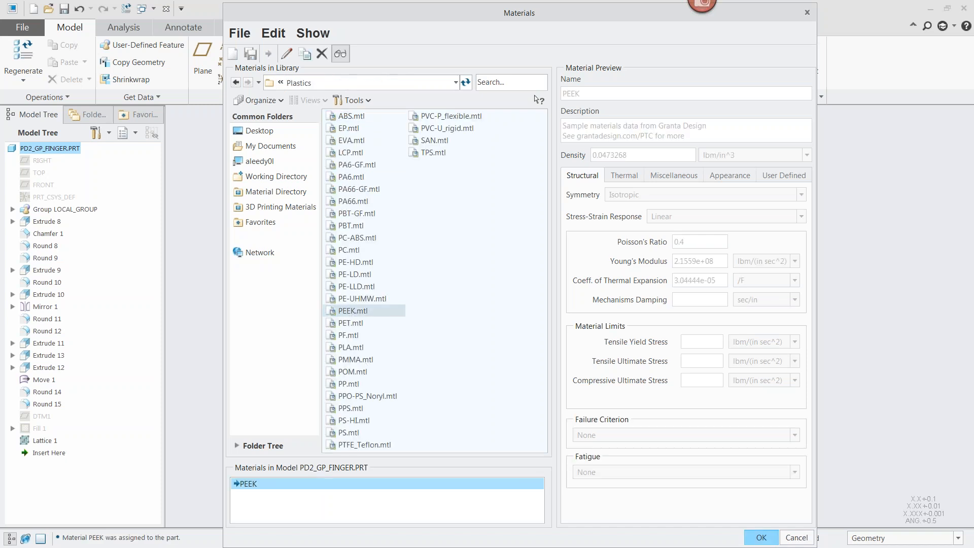
{"action": "left_click", "coordinate": [761, 537]}
- Enter the structural simulation environment and fully fix the cylindrical surfaces of both mounting holes with a displacement constraint
{"action": "left_click", "coordinate": [436, 26]}
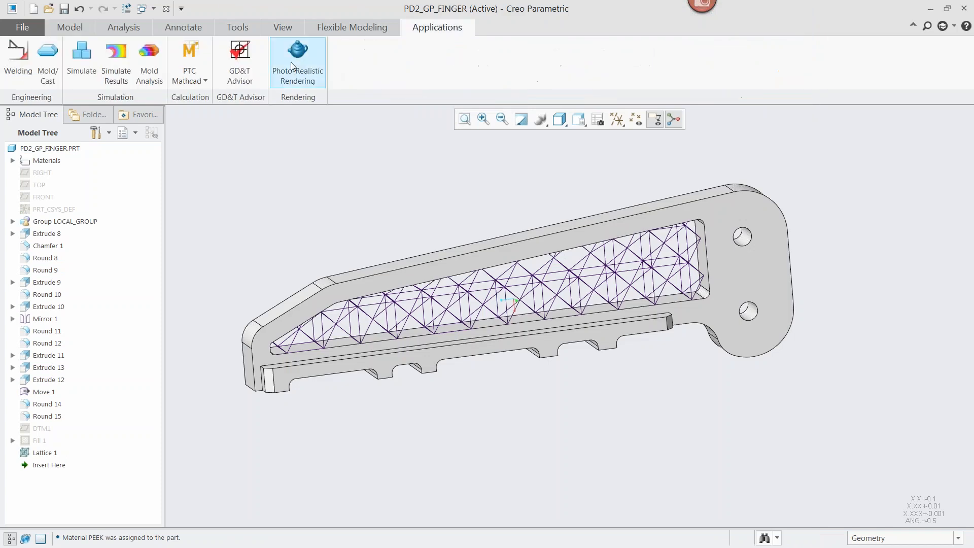
{"action": "left_click", "coordinate": [85, 70]}
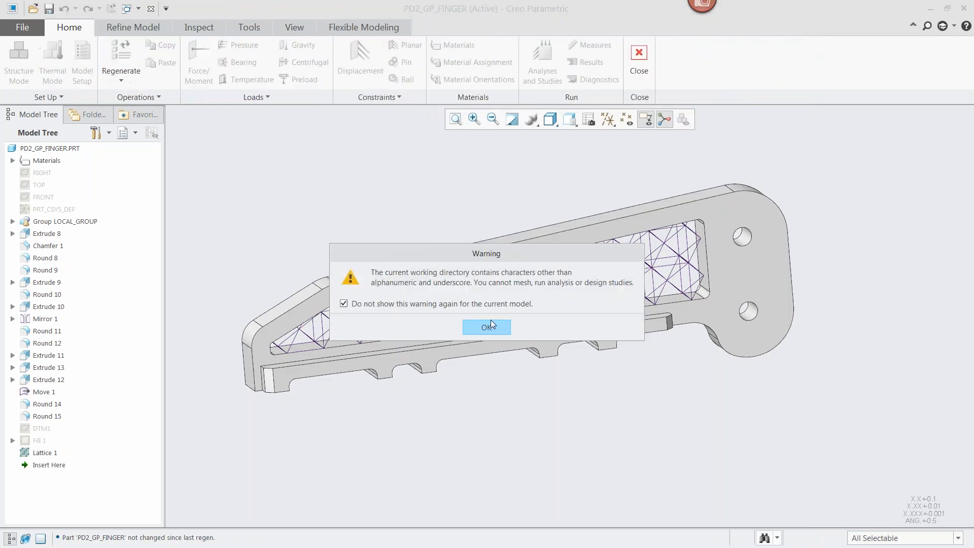
{"action": "left_click", "coordinate": [491, 325]}
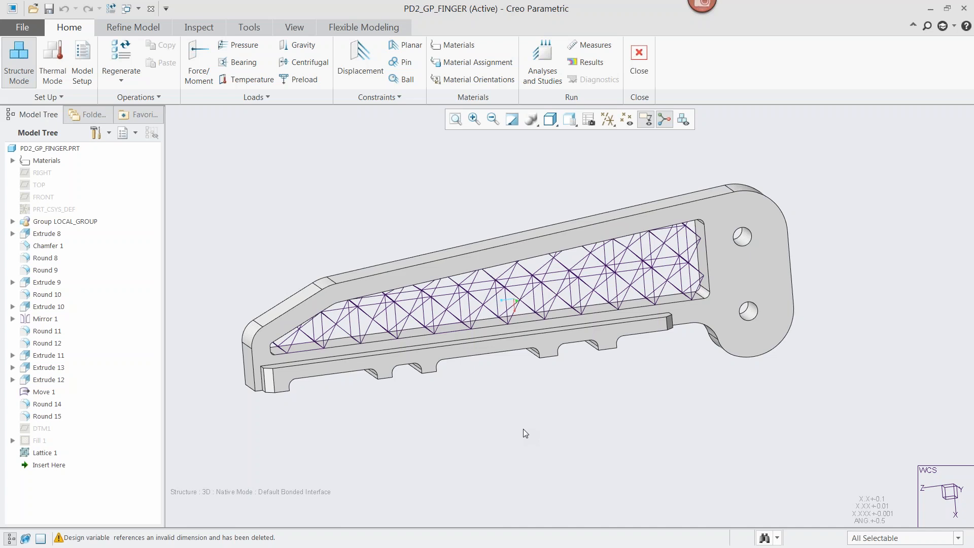
{"action": "left_click", "coordinate": [360, 58]}
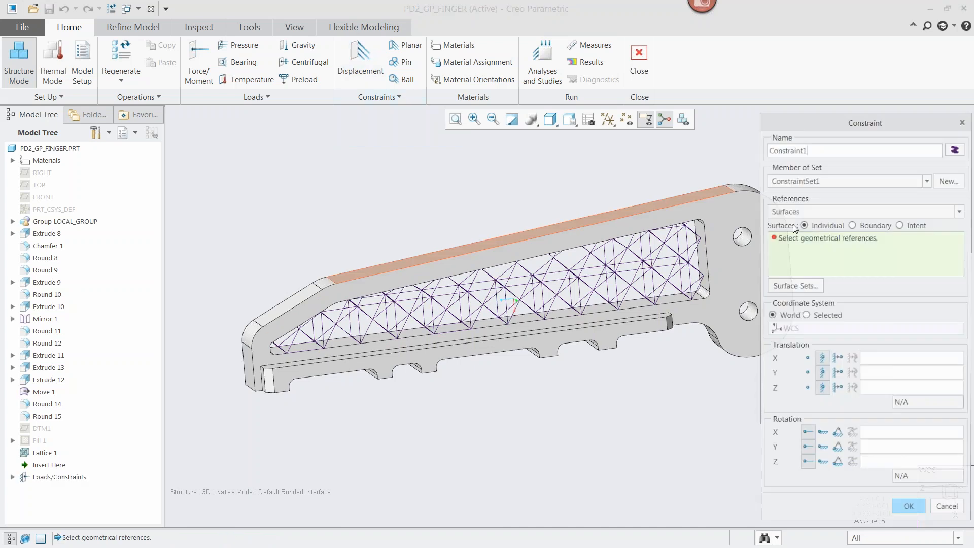
{"action": "left_click", "coordinate": [747, 237]}
{"action": "left_click", "coordinate": [909, 513]}
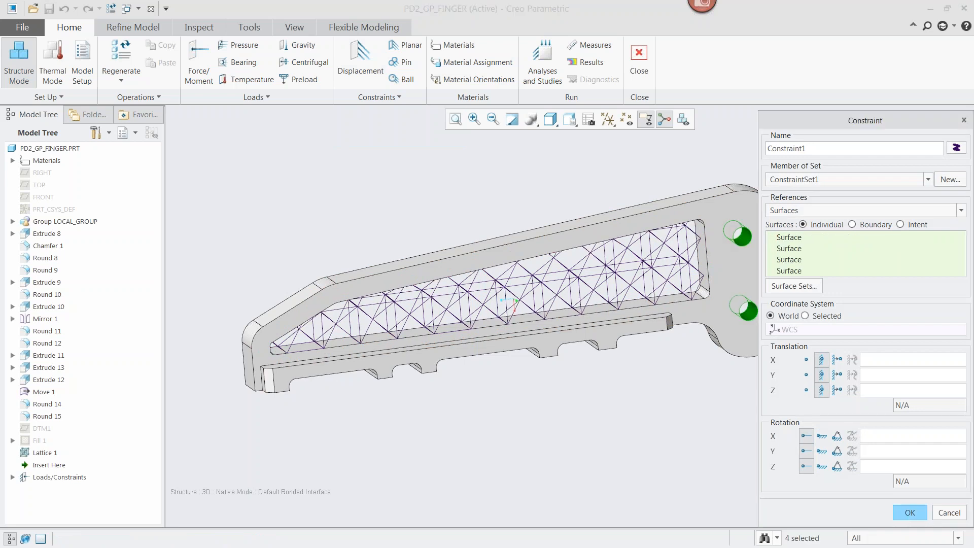
- Apply a force load of -100 N in X and -50 N in Y to the finger's gripping tooth surfaces
{"action": "left_click", "coordinate": [199, 61]}
{"action": "middle_click_drag", "start_coordinate": [504, 179], "coordinate": [493, 137]}
{"action": "left_click", "coordinate": [539, 346]}
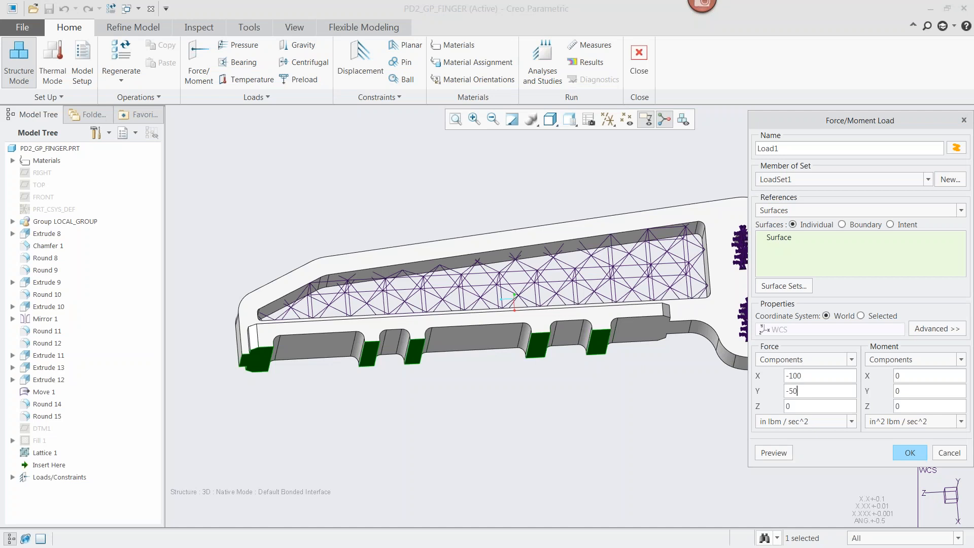
{"action": "left_click", "coordinate": [812, 421]}
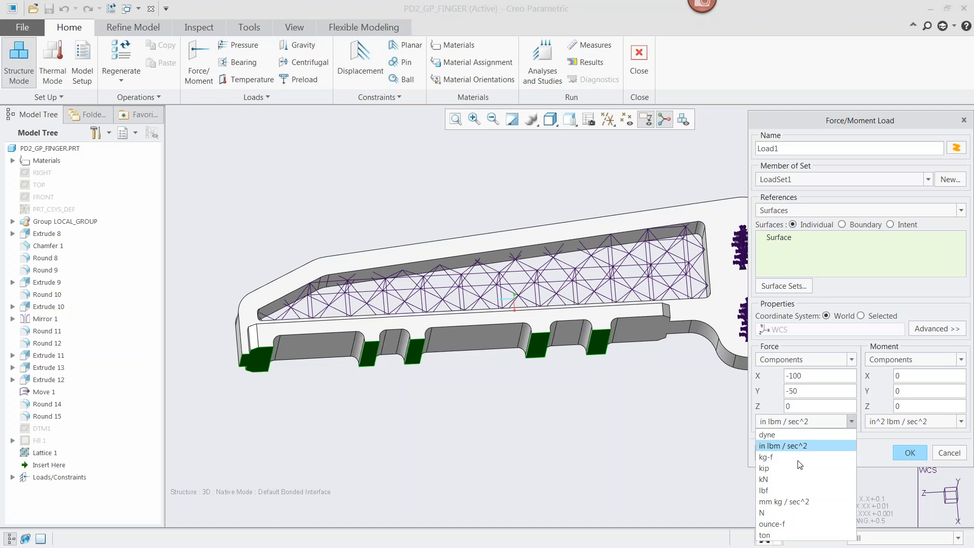
{"action": "left_click", "coordinate": [782, 510]}
{"action": "left_click", "coordinate": [915, 458]}
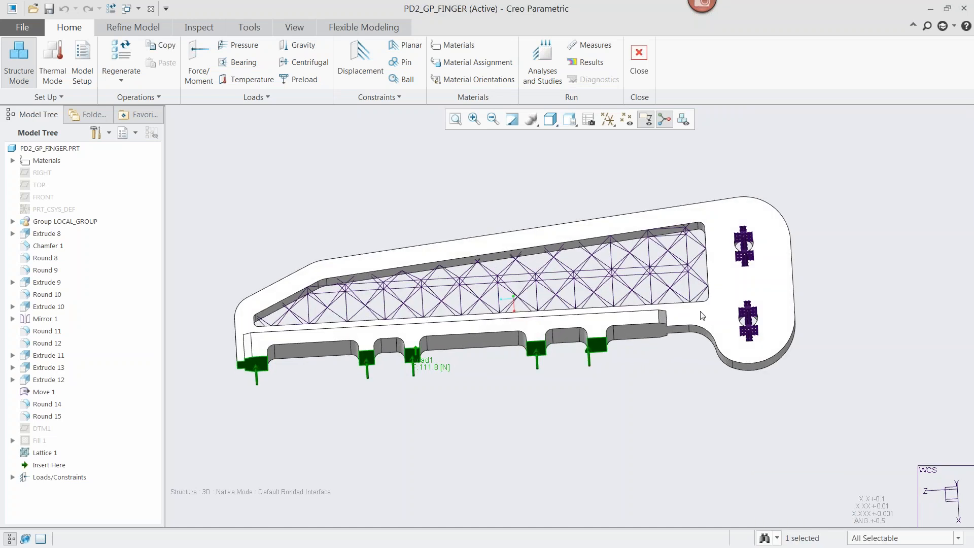
- Create the static analysis Analysis1 using ConstraintSet1, LoadSet1 and the Single-Pass Adaptive convergence method
{"action": "left_click", "coordinate": [543, 66]}
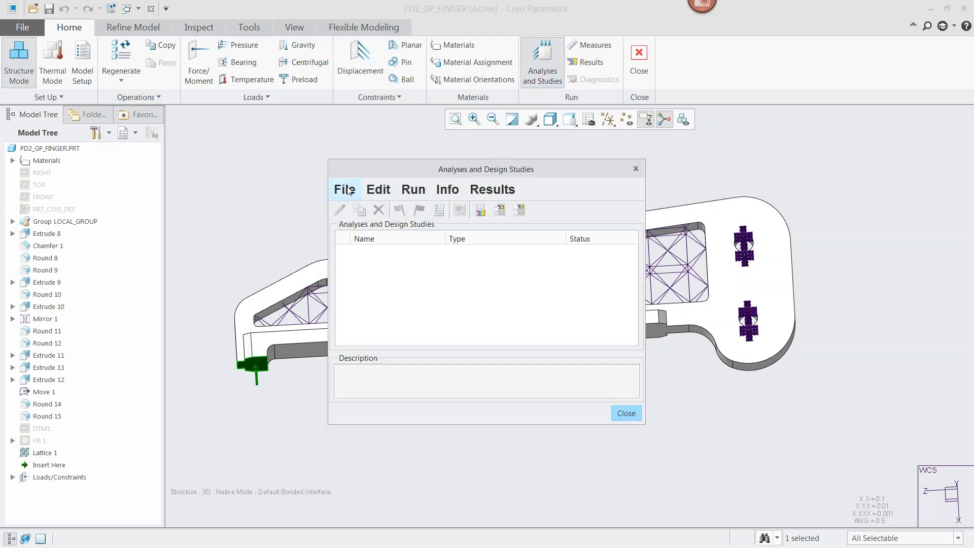
{"action": "left_click", "coordinate": [347, 190]}
{"action": "left_click", "coordinate": [375, 213]}
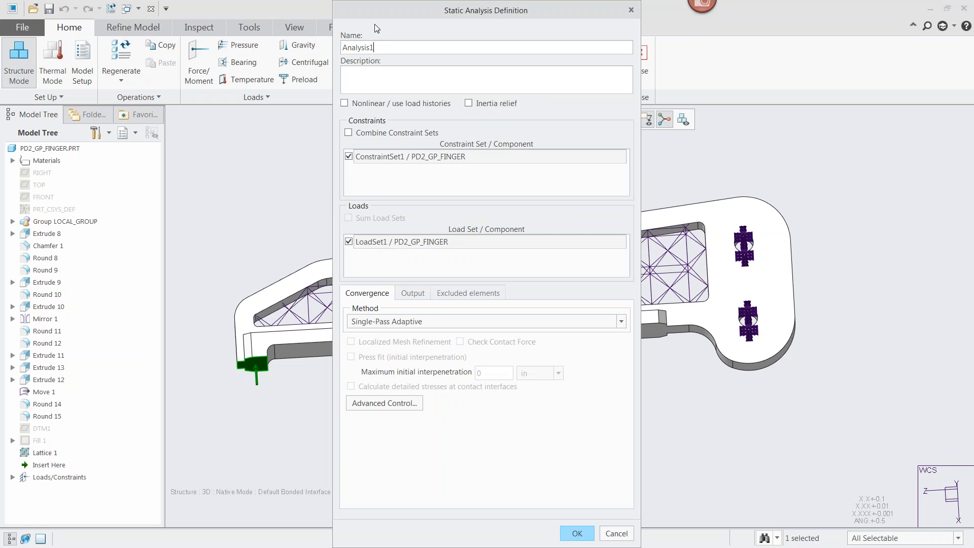
{"action": "left_click", "coordinate": [416, 323]}
{"action": "left_click", "coordinate": [422, 349]}
{"action": "left_click", "coordinate": [578, 533]}
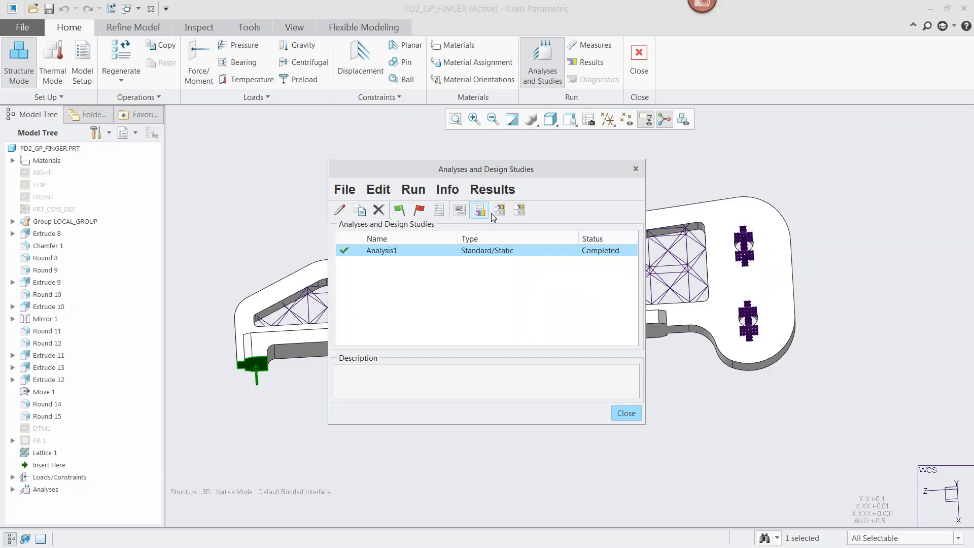
- Run Analysis1, deleting its existing output files, and review the run status summary
{"action": "left_click", "coordinate": [399, 213]}
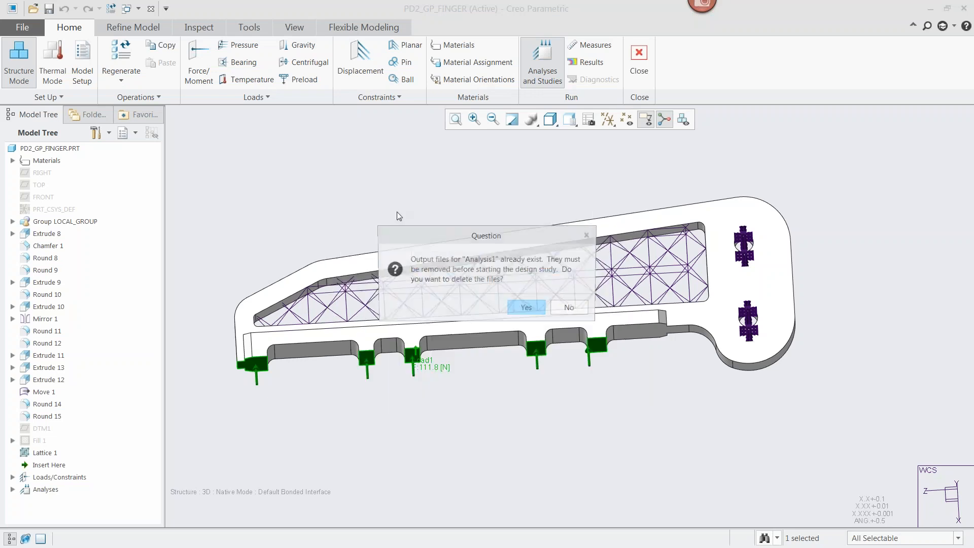
{"action": "left_click", "coordinate": [539, 313]}
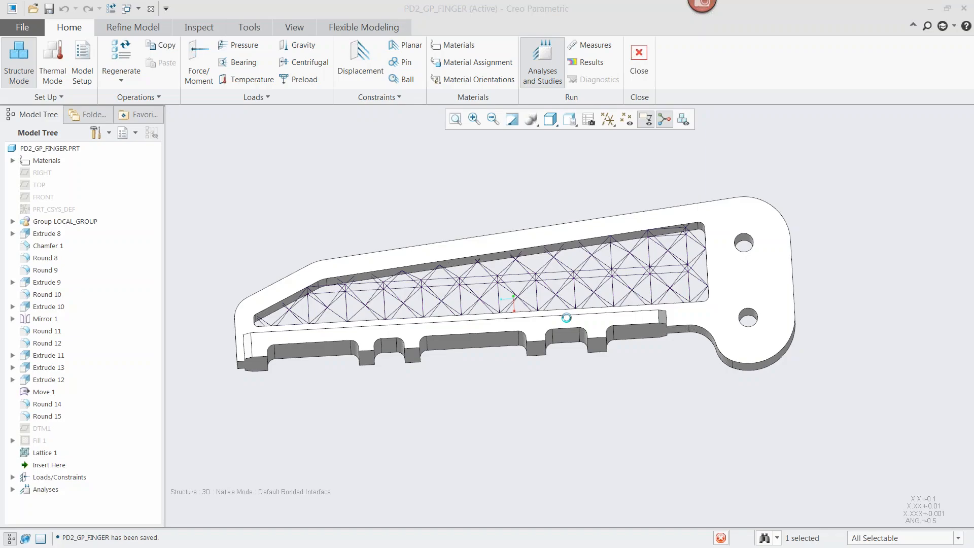
{"action": "left_click", "coordinate": [459, 212]}
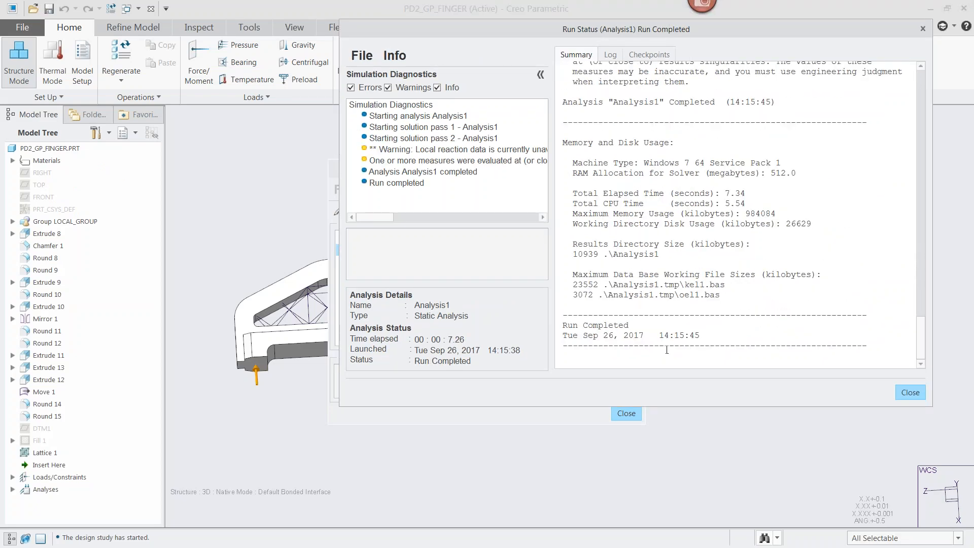
{"action": "left_click", "coordinate": [911, 392]}
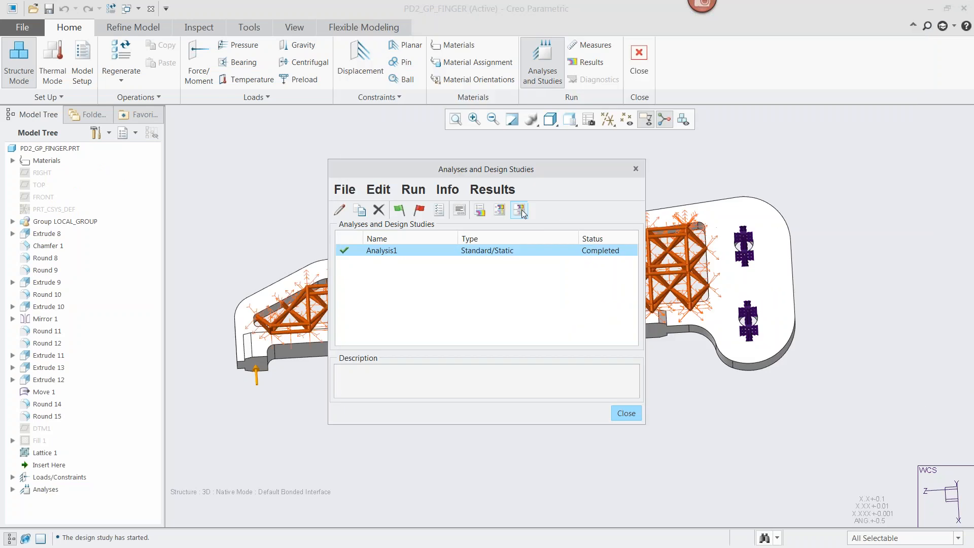
- Examine the von Mises stress, displacement magnitude and principal stress results of Analysis1, and close the results window
{"action": "left_click", "coordinate": [626, 413]}
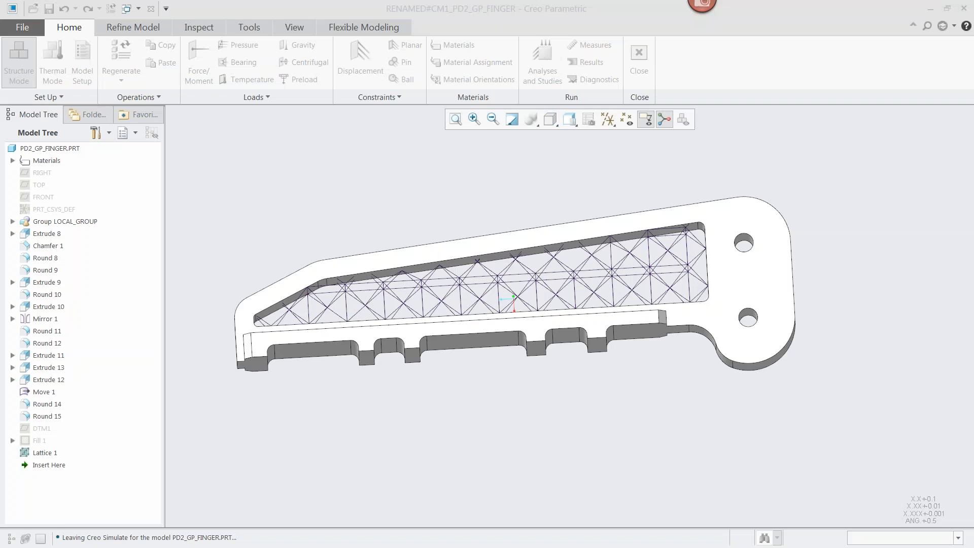
{"action": "left_click_drag", "start_coordinate": [537, 547], "coordinate": [598, 32]}
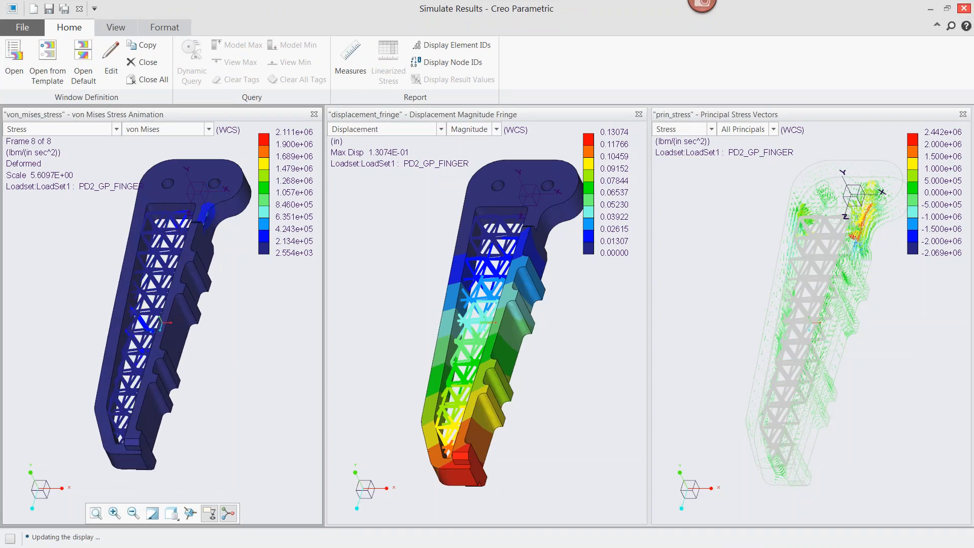
{"action": "left_click", "coordinate": [964, 9]}
{"action": "left_click", "coordinate": [487, 318]}
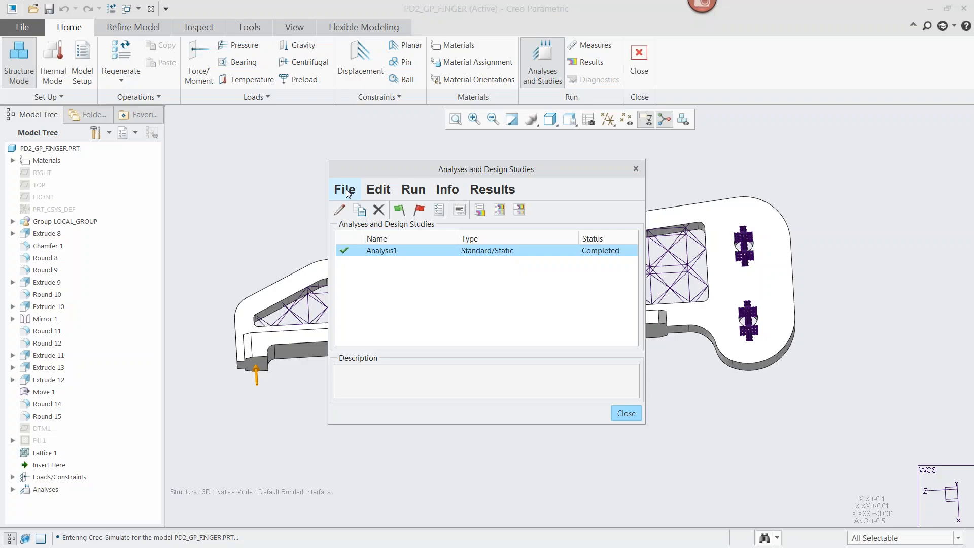
- Try an optimization study that minimizes total_mass, with max_disp_x added as the design limit measure
{"action": "left_click", "coordinate": [345, 190]}
{"action": "left_click", "coordinate": [405, 352]}
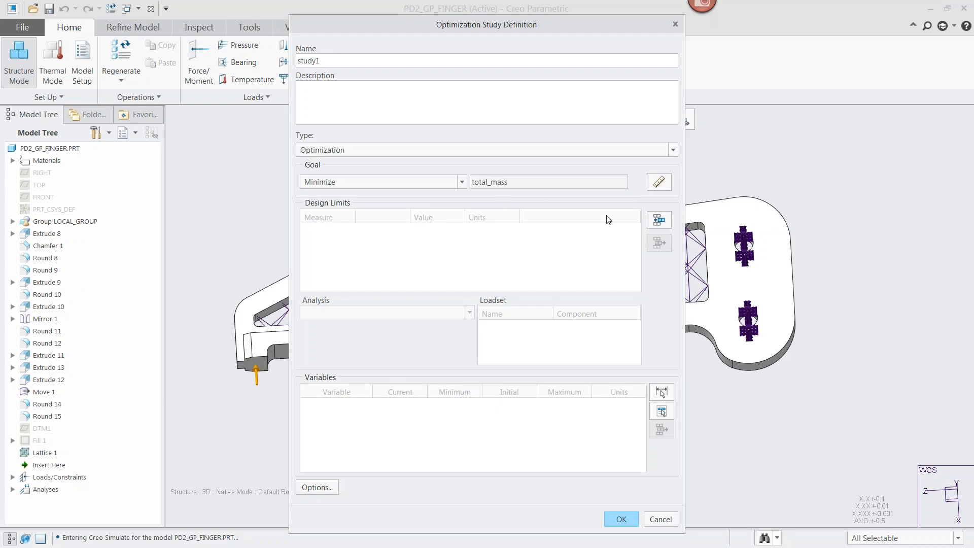
{"action": "left_click", "coordinate": [653, 226]}
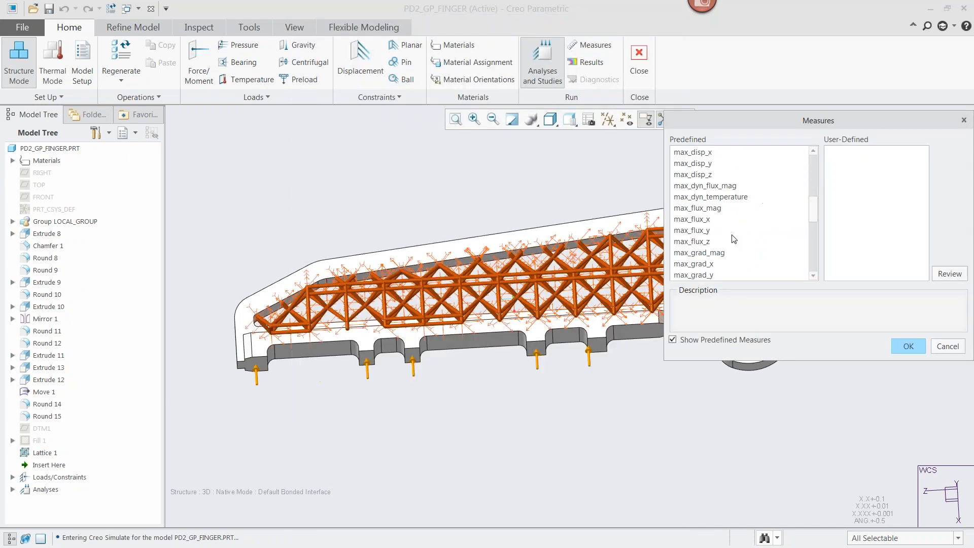
{"action": "scroll", "coordinate": [726, 211], "scroll_direction": "up", "scroll_amount": 1}
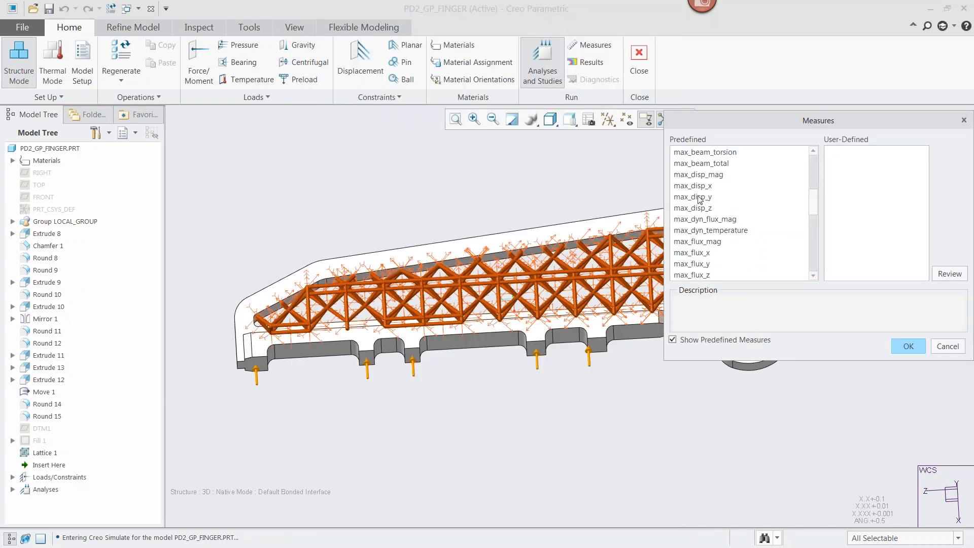
{"action": "left_click", "coordinate": [698, 187]}
{"action": "left_click", "coordinate": [905, 346]}
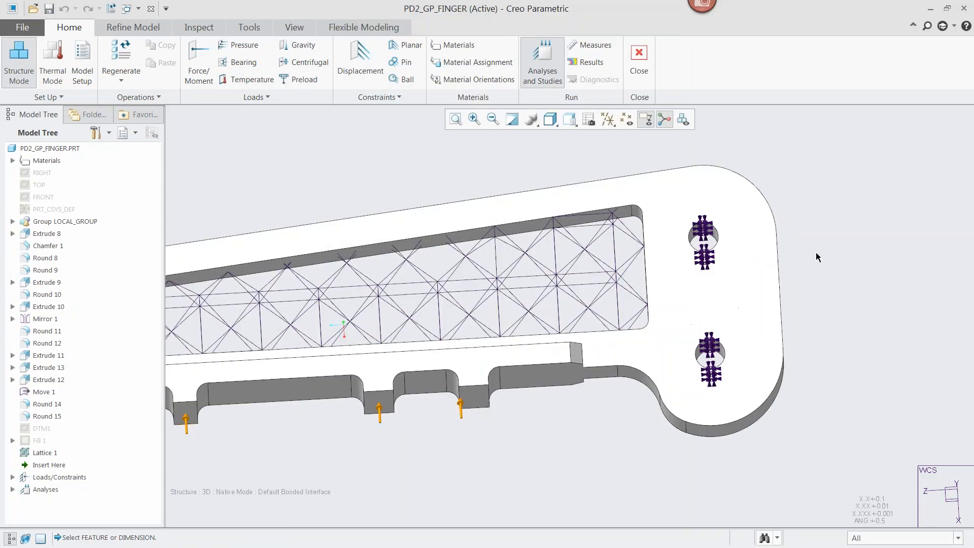
- Try adding the lattice dimensions d199, d204, d207 and d201 as optimization variables, and cancel the study definition
{"action": "scroll", "coordinate": [817, 257], "scroll_direction": "down", "scroll_amount": 3}
{"action": "double_click", "coordinate": [502, 284]}
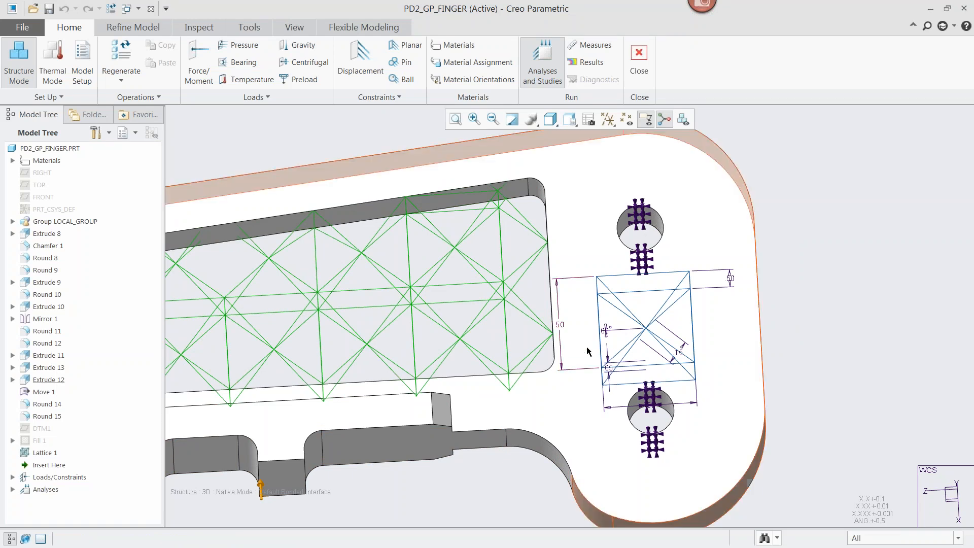
{"action": "left_click", "coordinate": [561, 329]}
{"action": "left_click", "coordinate": [661, 390]}
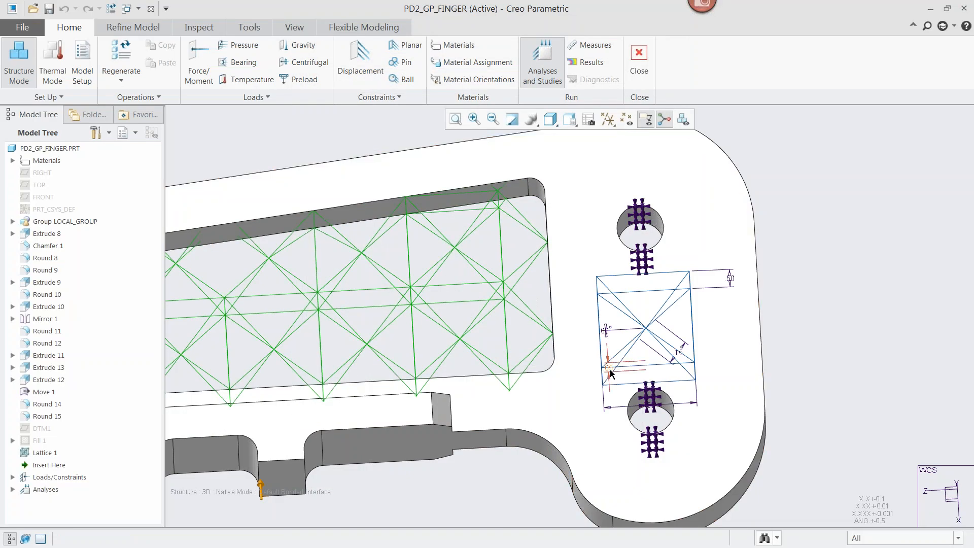
{"action": "left_click", "coordinate": [609, 367]}
{"action": "left_click", "coordinate": [660, 391]}
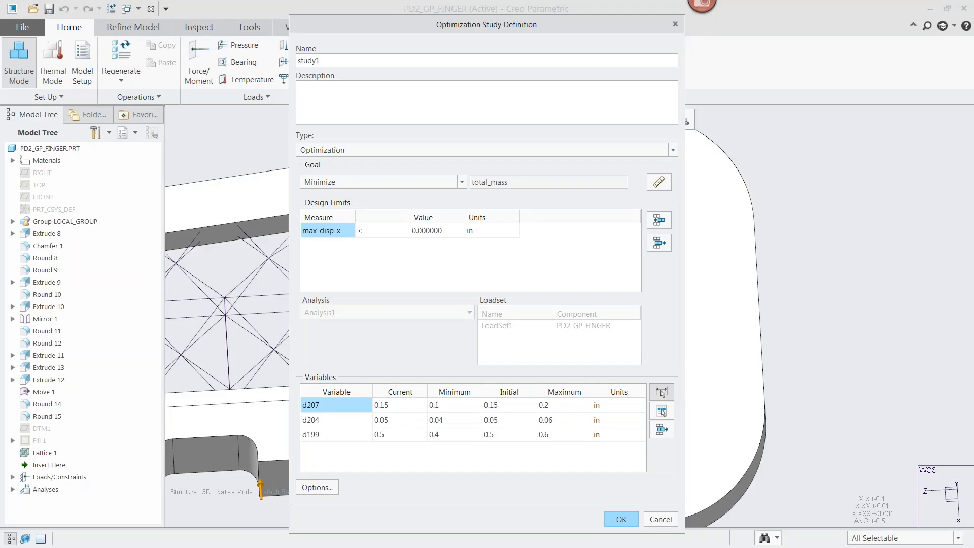
{"action": "left_click", "coordinate": [660, 390]}
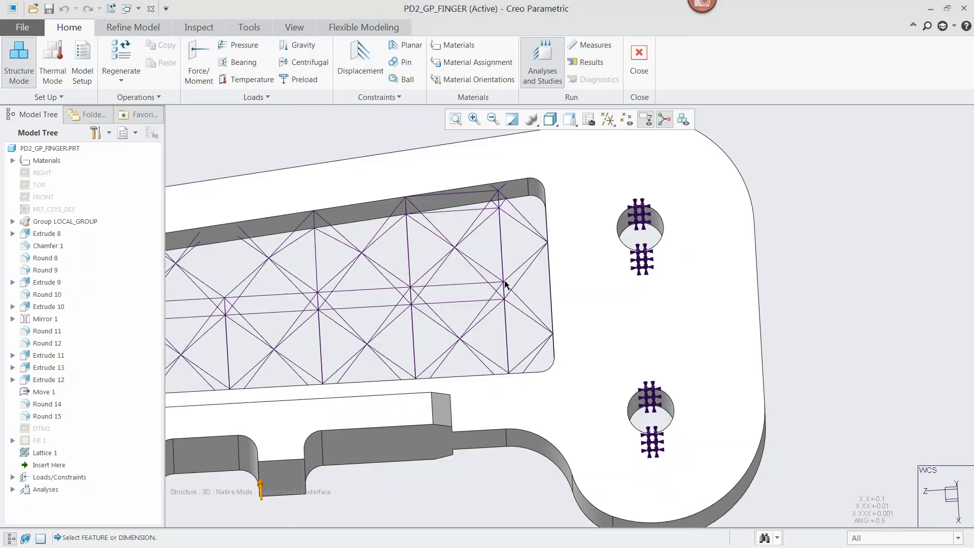
{"action": "left_click", "coordinate": [507, 285]}
{"action": "left_click", "coordinate": [724, 278]}
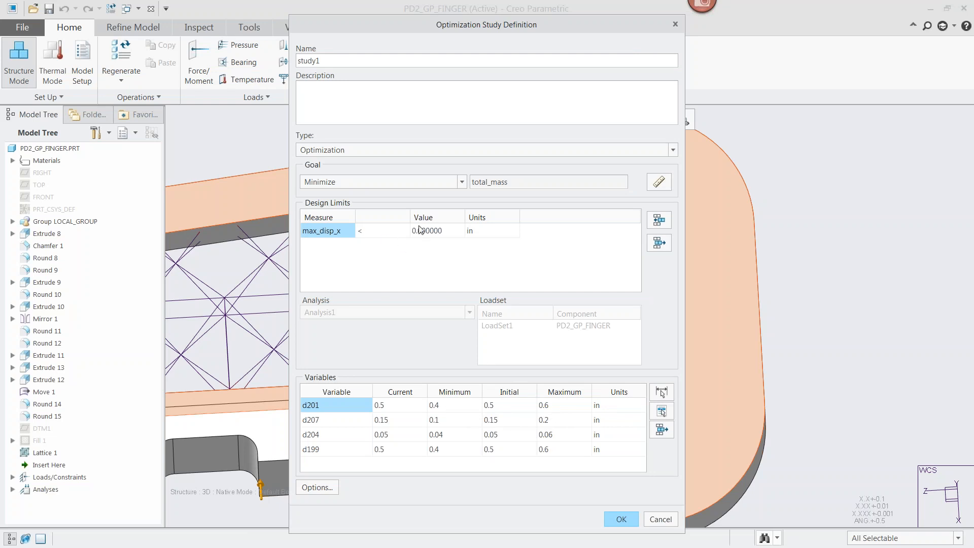
{"action": "left_click", "coordinate": [670, 522]}
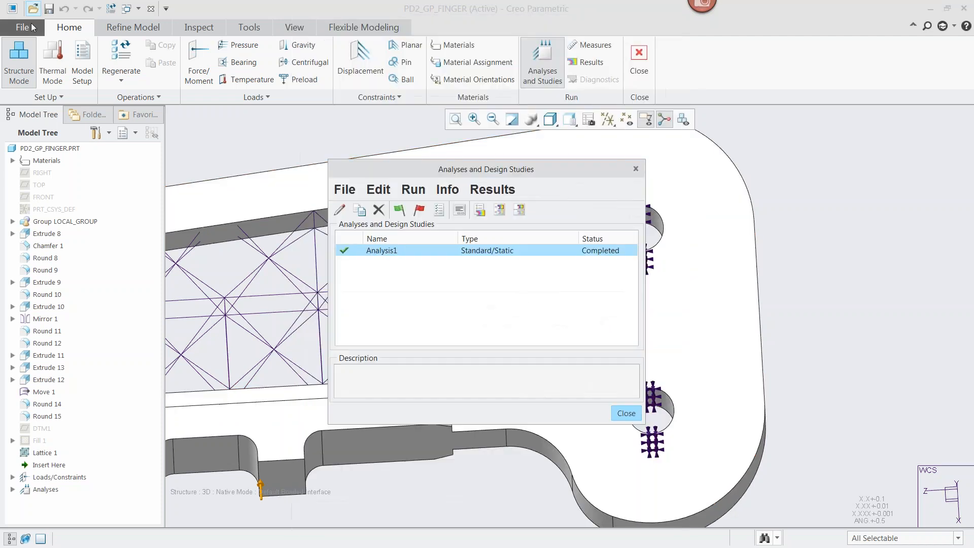
- Open the OPTIMIZED_PD2_GP_FINGER part from the optimized model folder inside Opt_Analysis
{"action": "left_click", "coordinate": [26, 32]}
{"action": "left_click", "coordinate": [344, 212]}
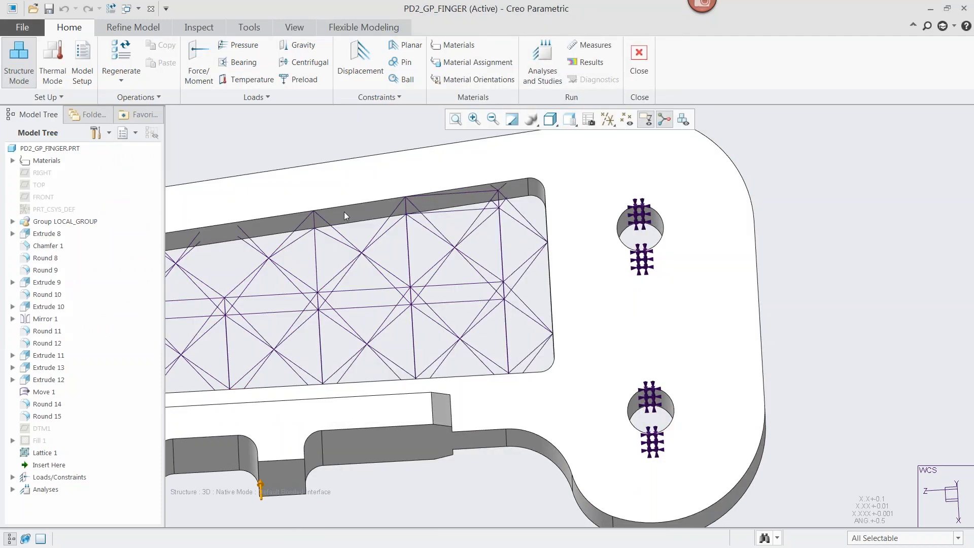
{"action": "double_click", "coordinate": [384, 235]}
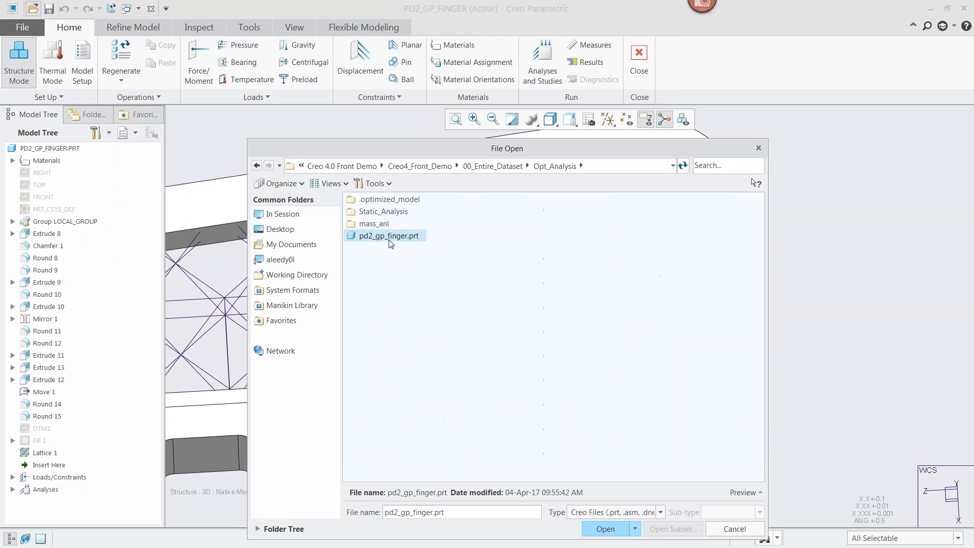
{"action": "double_click", "coordinate": [381, 201]}
{"action": "double_click", "coordinate": [384, 200]}
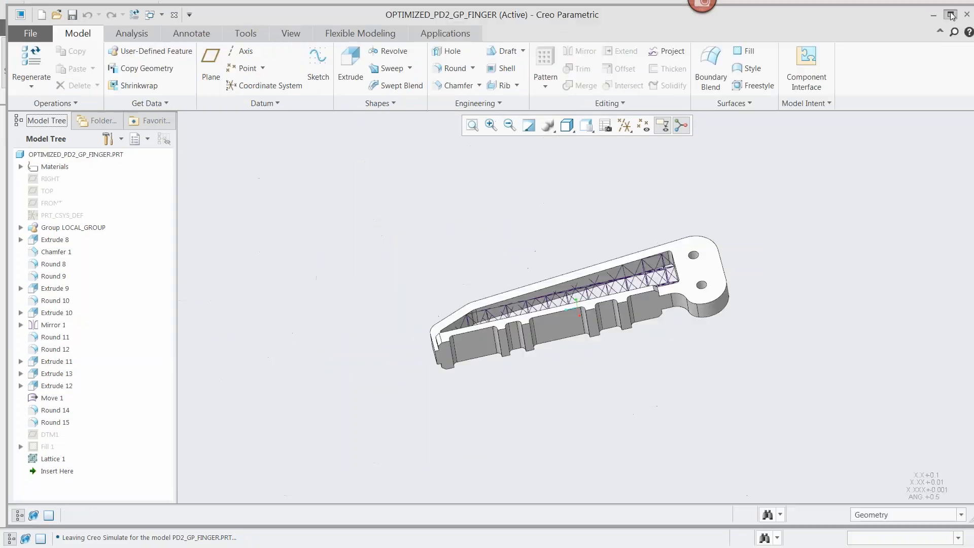
- Redefine Lattice 1 in the optimized finger so its beams are represented as full geometry
{"action": "left_click", "coordinate": [952, 16]}
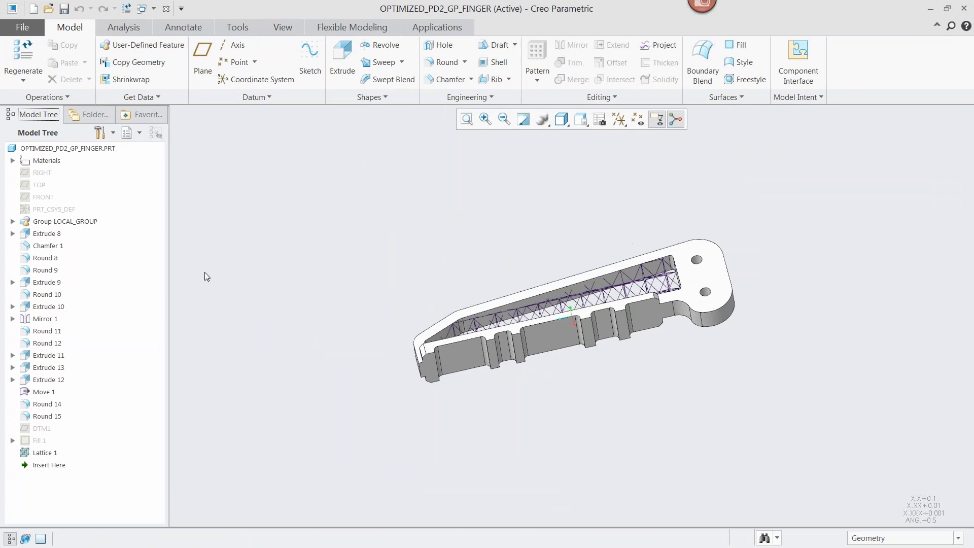
{"action": "left_click", "coordinate": [45, 453]}
{"action": "left_click", "coordinate": [69, 398]}
{"action": "left_click", "coordinate": [327, 63]}
{"action": "left_click", "coordinate": [323, 74]}
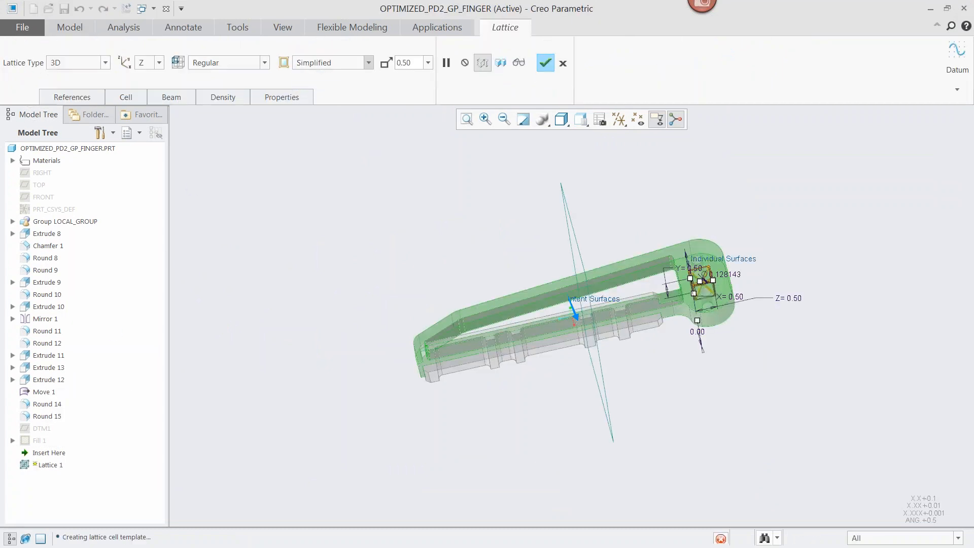
{"action": "left_click", "coordinate": [546, 63]}
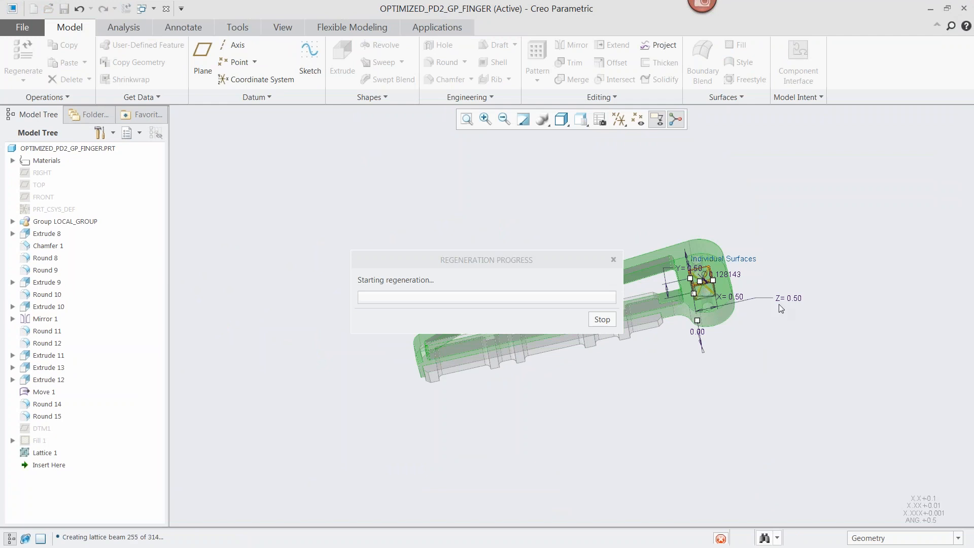
- Examine the full-geometry lattice beams inside the finger's opening from close up and at an angle
{"action": "left_click", "coordinate": [769, 286]}
{"action": "middle_click_drag", "start_coordinate": [765, 264], "coordinate": [780, 301]}
{"action": "scroll", "coordinate": [649, 311], "scroll_direction": "down", "scroll_amount": 3}
{"action": "scroll", "coordinate": [643, 318], "scroll_direction": "down", "scroll_amount": 2}
{"action": "middle_click_drag", "start_coordinate": [694, 414], "coordinate": [754, 423], "text": "ctrl"}
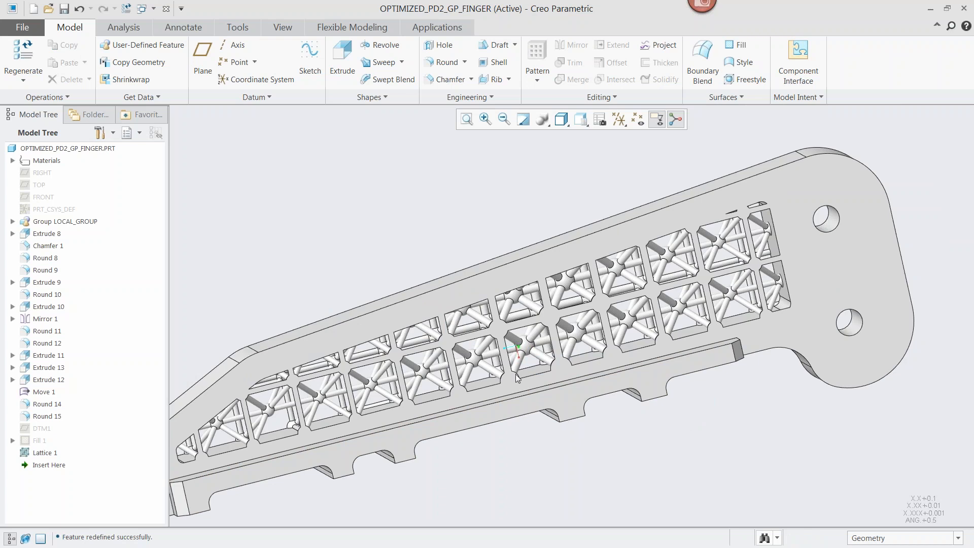
{"action": "left_click", "coordinate": [564, 283]}
{"action": "scroll", "coordinate": [738, 427], "scroll_direction": "up", "scroll_amount": 1}
{"action": "scroll", "coordinate": [744, 430], "scroll_direction": "down", "scroll_amount": 1}
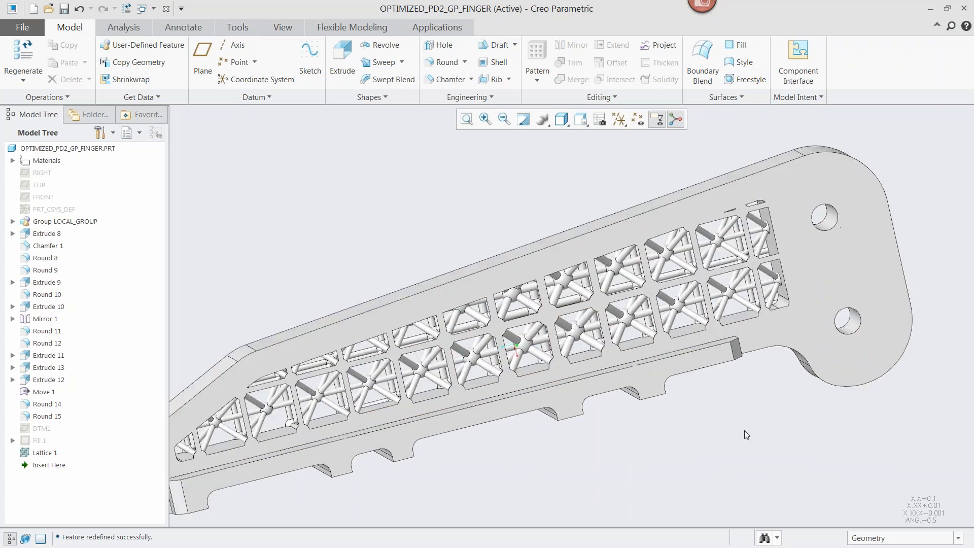
{"action": "scroll", "coordinate": [747, 431], "scroll_direction": "up", "scroll_amount": 1}
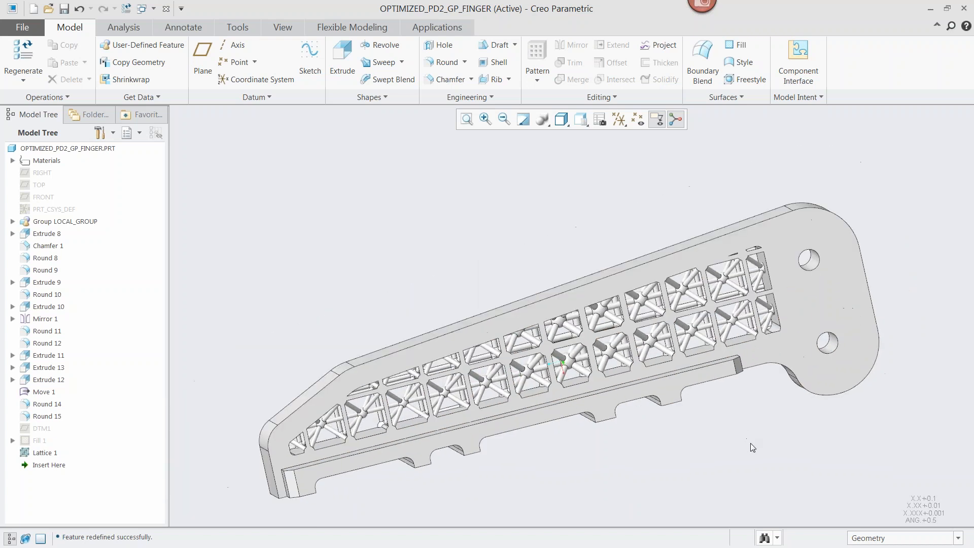
{"action": "middle_click_drag", "start_coordinate": [746, 442], "coordinate": [747, 425], "text": "shift"}
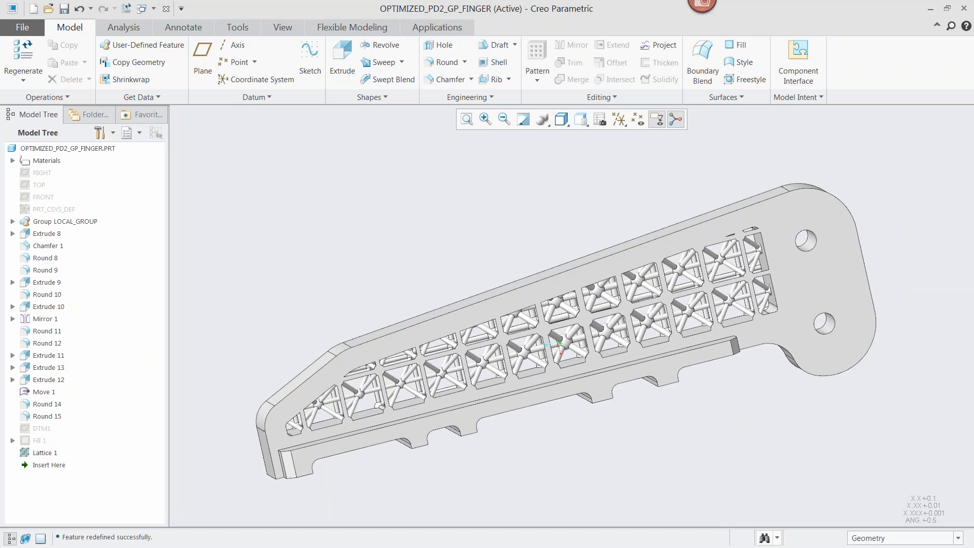
- Review the additive manufacturing options and show the list of configured 3D printers
{"action": "left_click", "coordinate": [22, 30]}
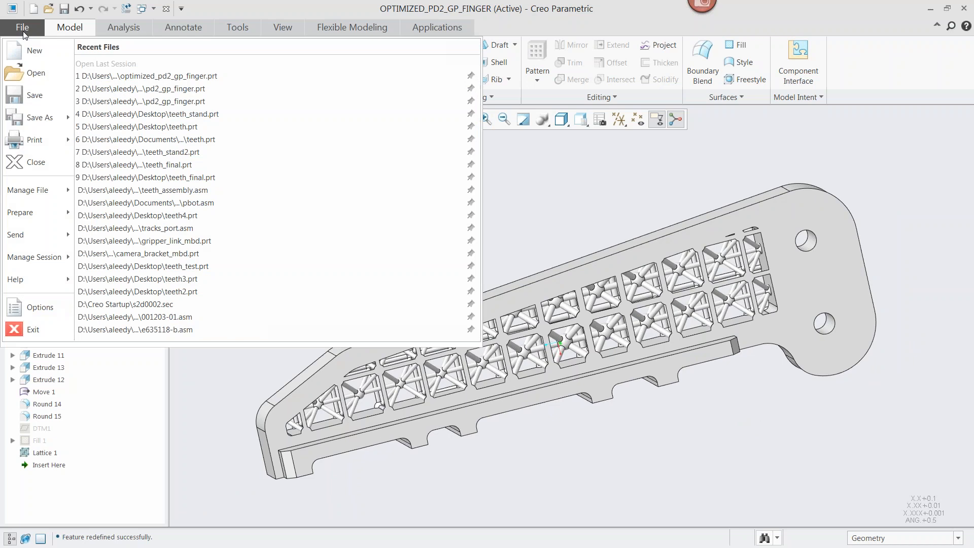
{"action": "mouse_move", "coordinate": [34, 138]}
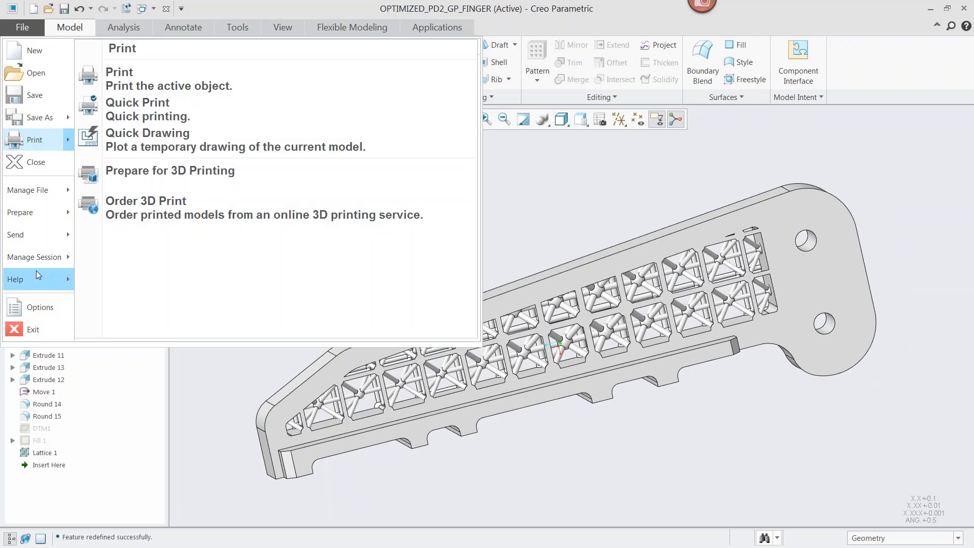
{"action": "left_click", "coordinate": [40, 307]}
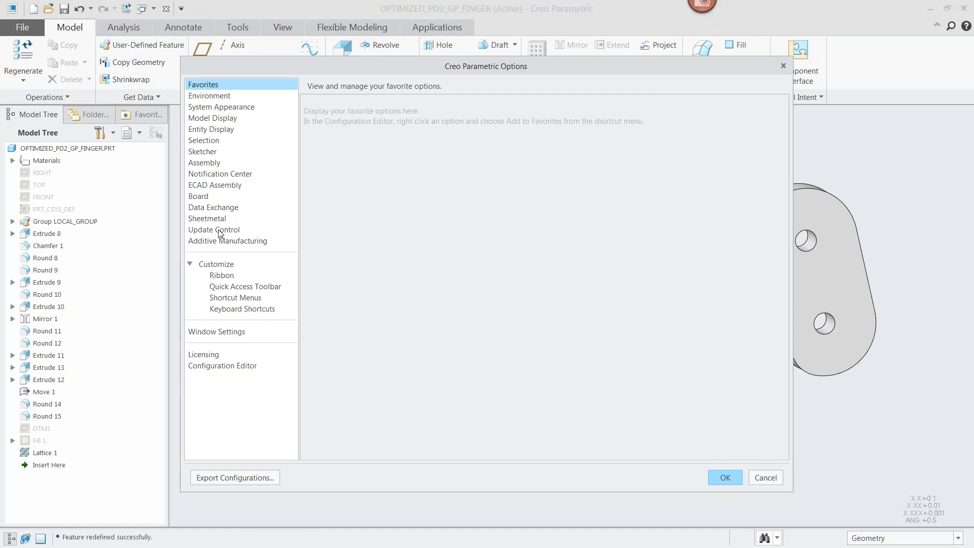
{"action": "left_click", "coordinate": [230, 241]}
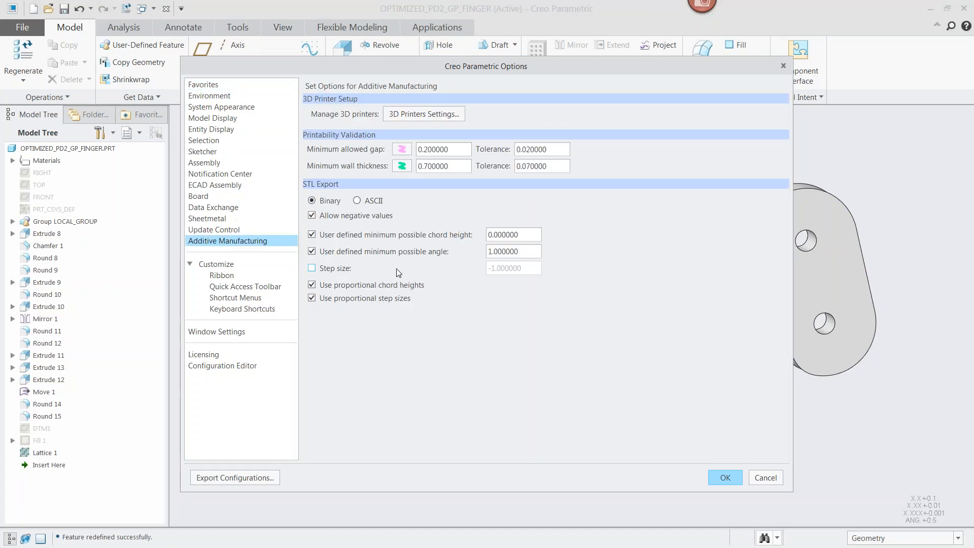
{"action": "left_click", "coordinate": [413, 115]}
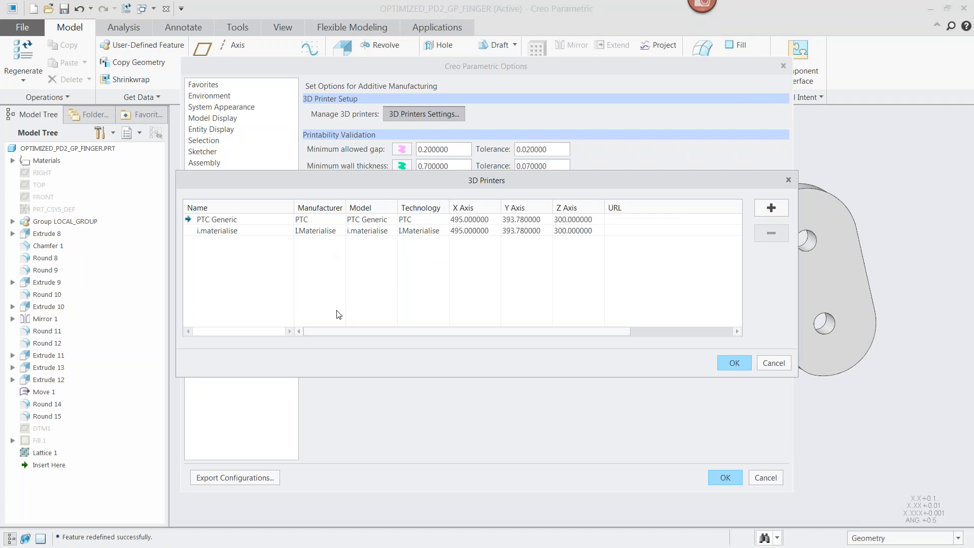
- Try adding a 3D printer of type Other with PolyJet technology, then cancel the printer definition and the options
{"action": "left_click", "coordinate": [770, 210]}
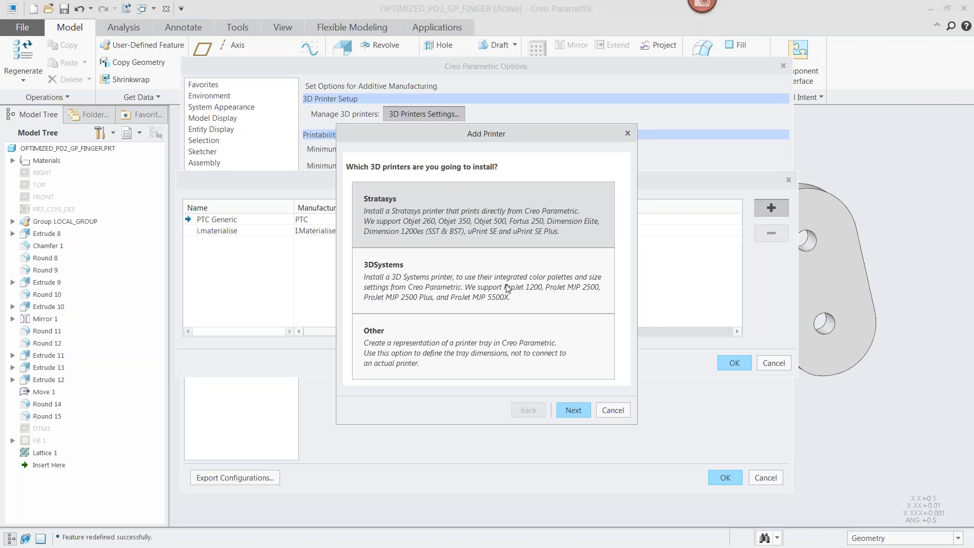
{"action": "left_click", "coordinate": [468, 354]}
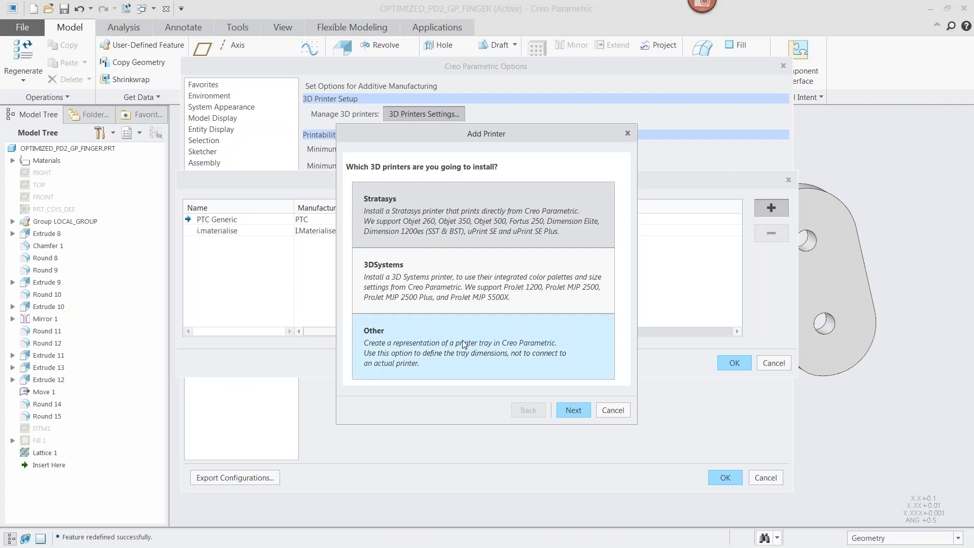
{"action": "left_click", "coordinate": [574, 413]}
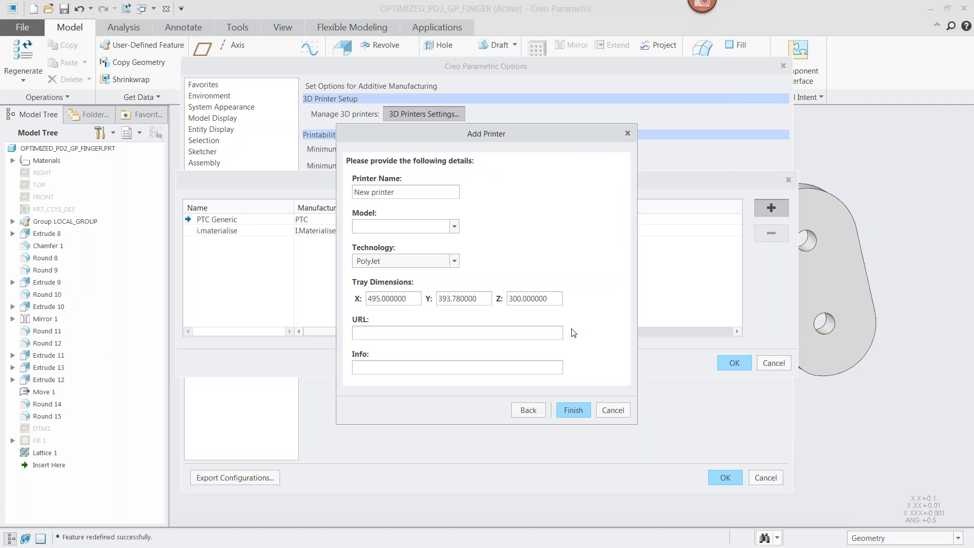
{"action": "left_click", "coordinate": [454, 261]}
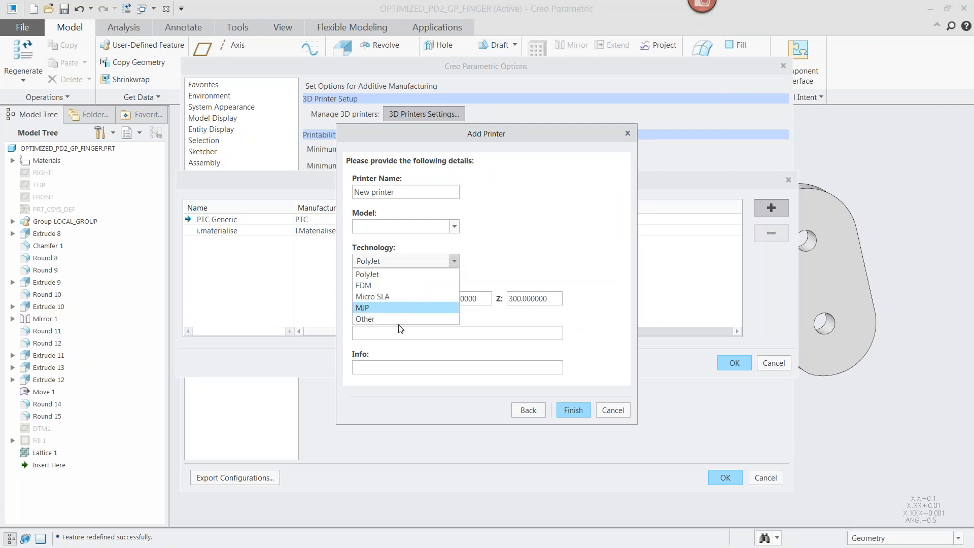
{"action": "left_click", "coordinate": [407, 275]}
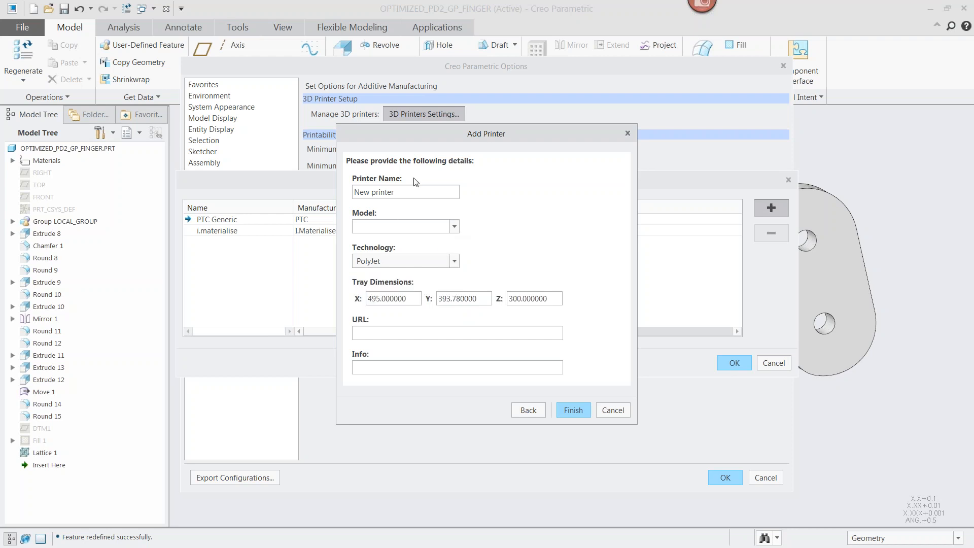
{"action": "left_click", "coordinate": [613, 410]}
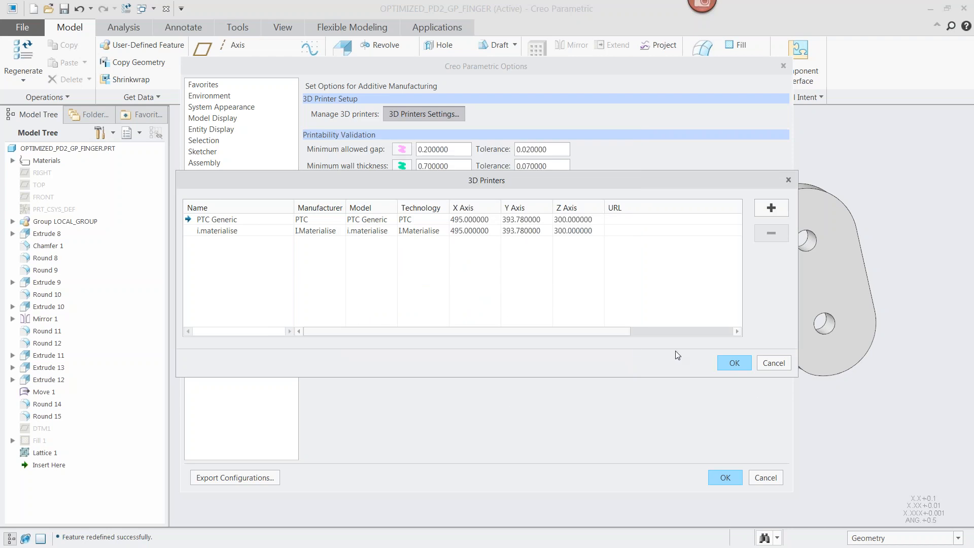
{"action": "left_click", "coordinate": [775, 363]}
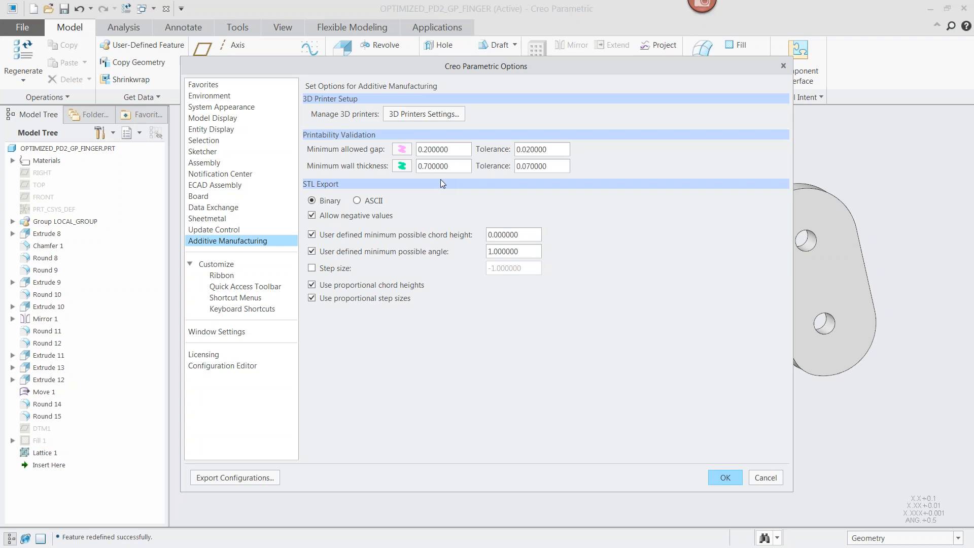
{"action": "left_click", "coordinate": [776, 476]}
- Prepare the optimized finger for 3D printing on a tray and auto-position it there
{"action": "left_click", "coordinate": [22, 26]}
{"action": "mouse_move", "coordinate": [26, 143]}
{"action": "left_click", "coordinate": [154, 188]}
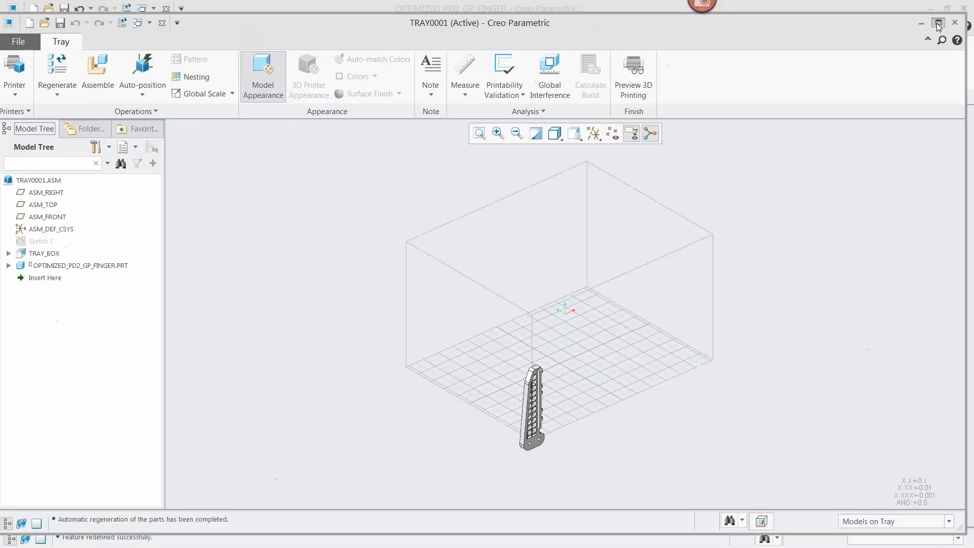
{"action": "left_click", "coordinate": [938, 24]}
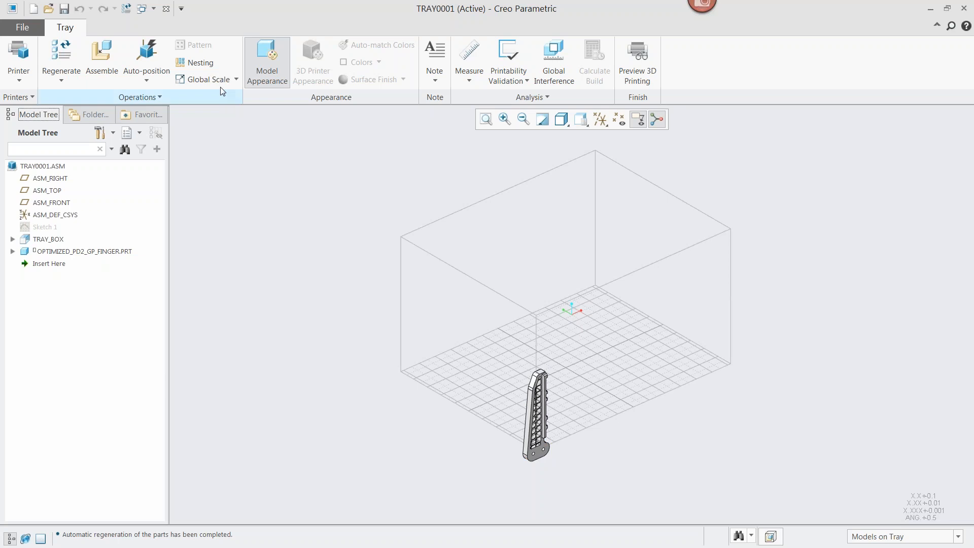
{"action": "left_click", "coordinate": [158, 56]}
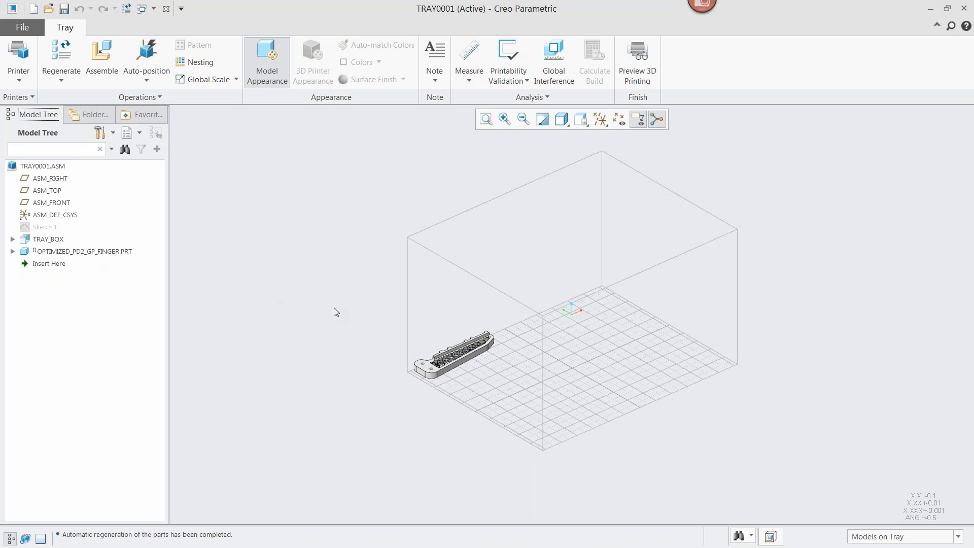
- Compute the thin-wall printability validation for OPTIMIZED_PD2_GP_FINGER, reposition the result label, and close the check
{"action": "left_click", "coordinate": [511, 55]}
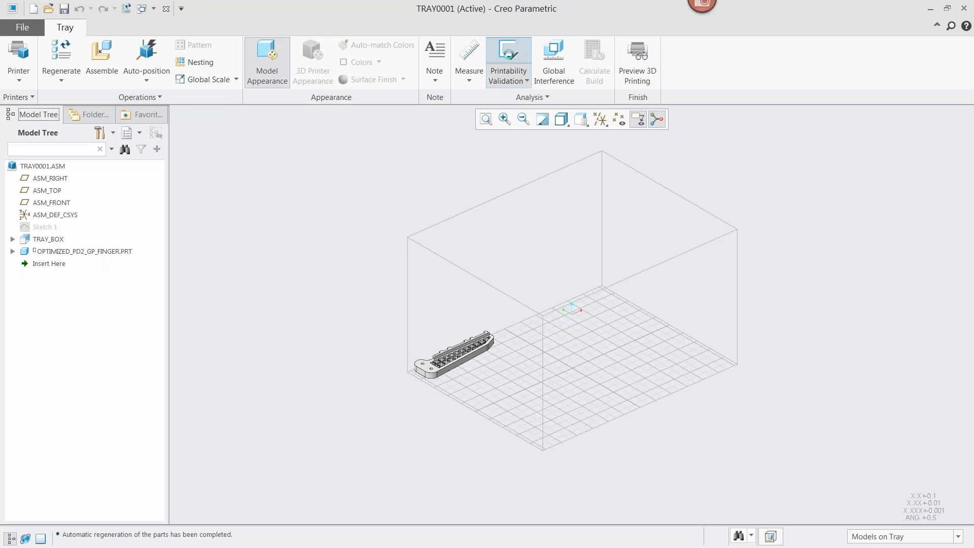
{"action": "left_click", "coordinate": [55, 252]}
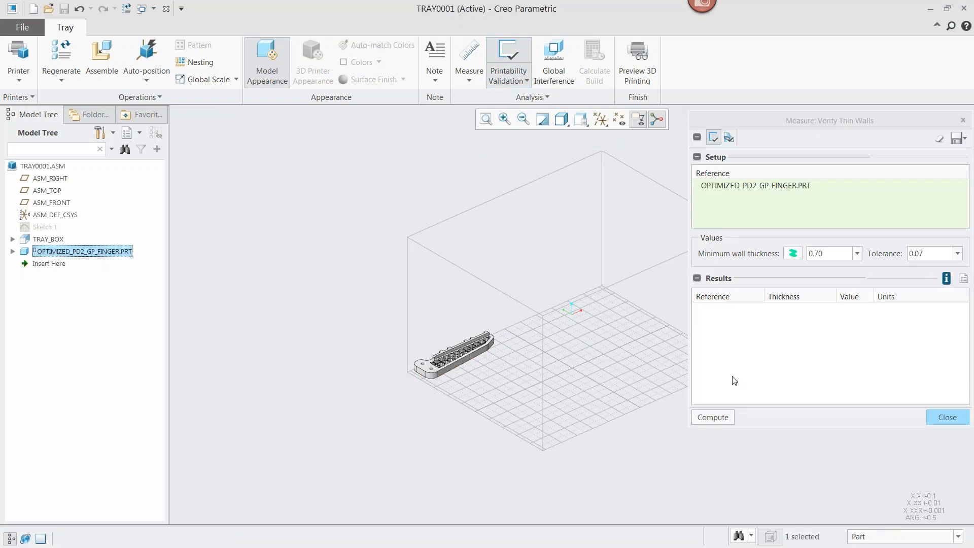
{"action": "left_click", "coordinate": [712, 418]}
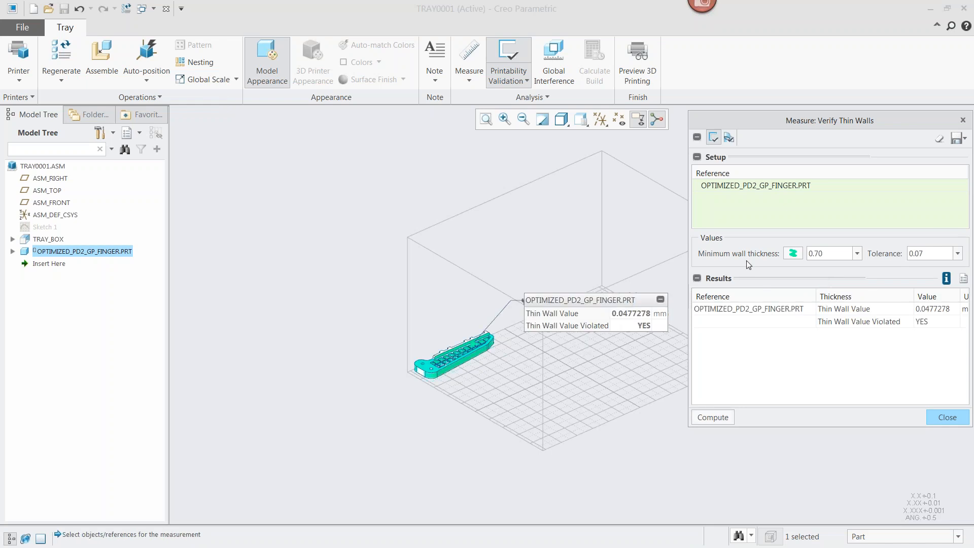
{"action": "left_click", "coordinate": [596, 303]}
{"action": "left_click_drag", "start_coordinate": [595, 301], "coordinate": [530, 248]}
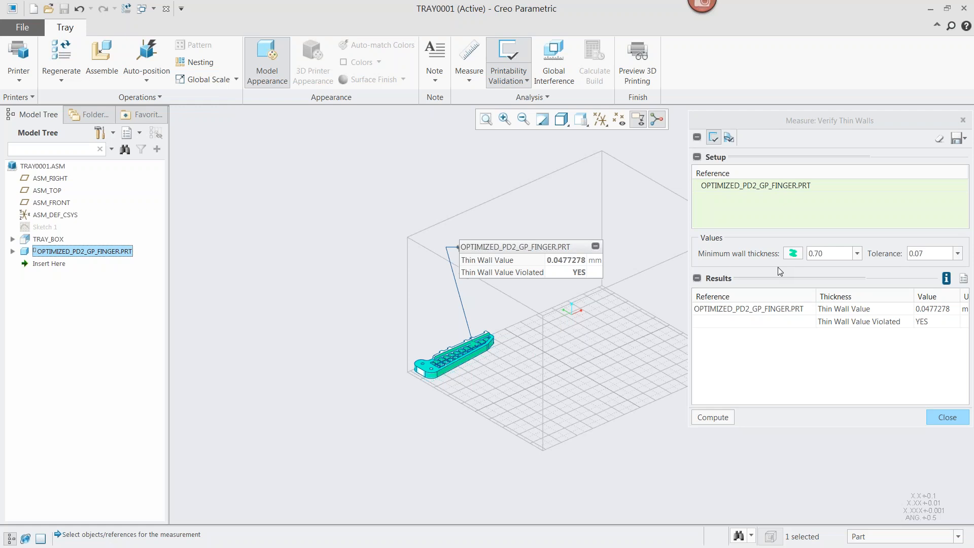
{"action": "left_click", "coordinate": [949, 417]}
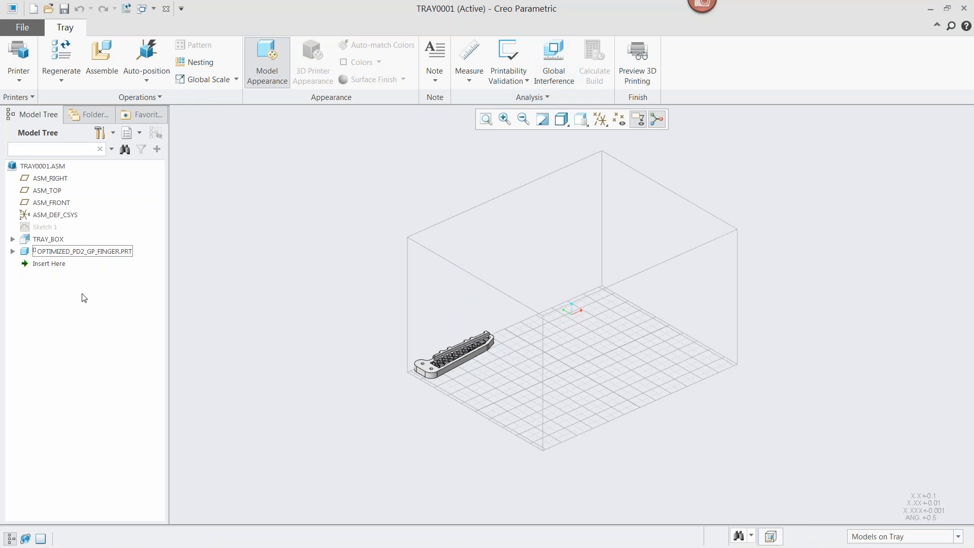
- Pattern the finger on the tray as a Direction pattern with 4 members, using the tray box's long side plane as the direction reference
{"action": "left_click", "coordinate": [81, 251]}
{"action": "left_click", "coordinate": [150, 202]}
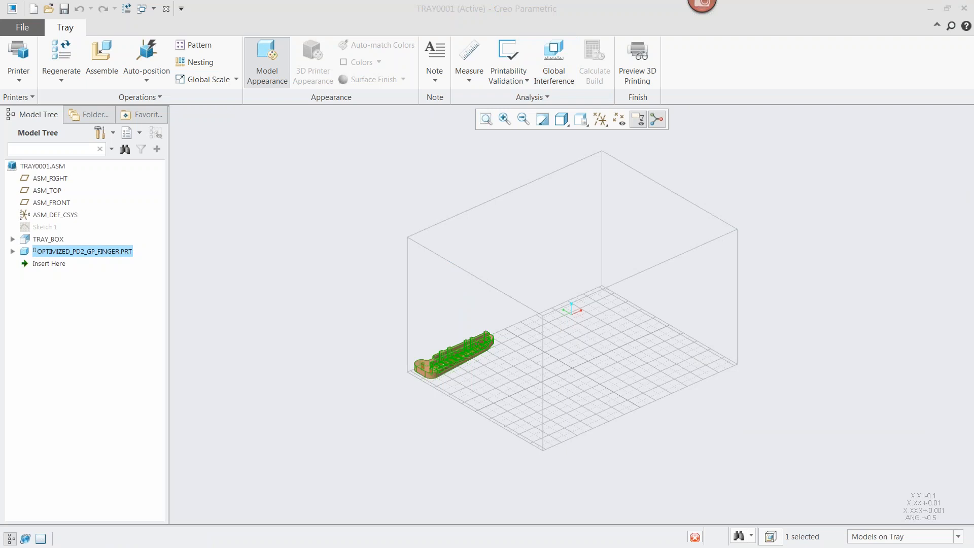
{"action": "left_click", "coordinate": [56, 63]}
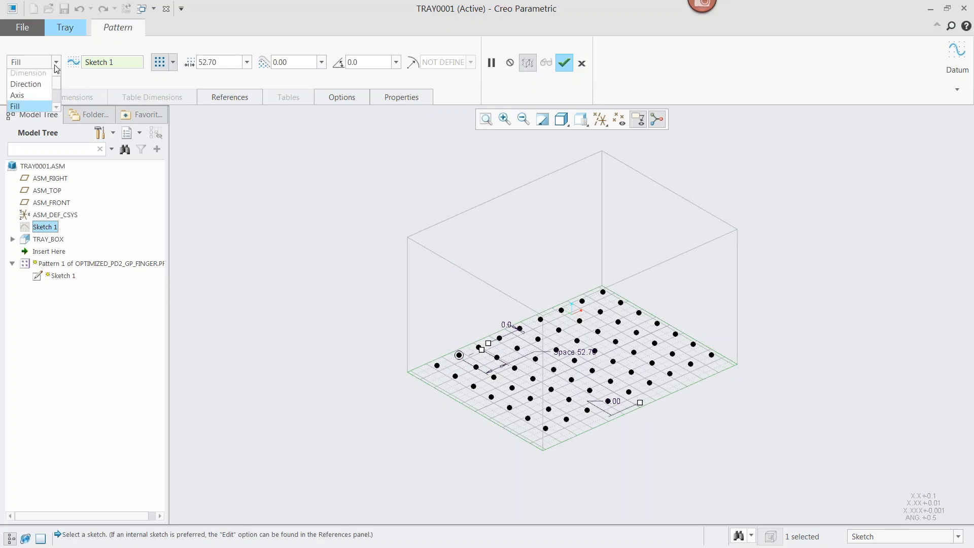
{"action": "left_click", "coordinate": [36, 93]}
{"action": "left_click", "coordinate": [531, 357]}
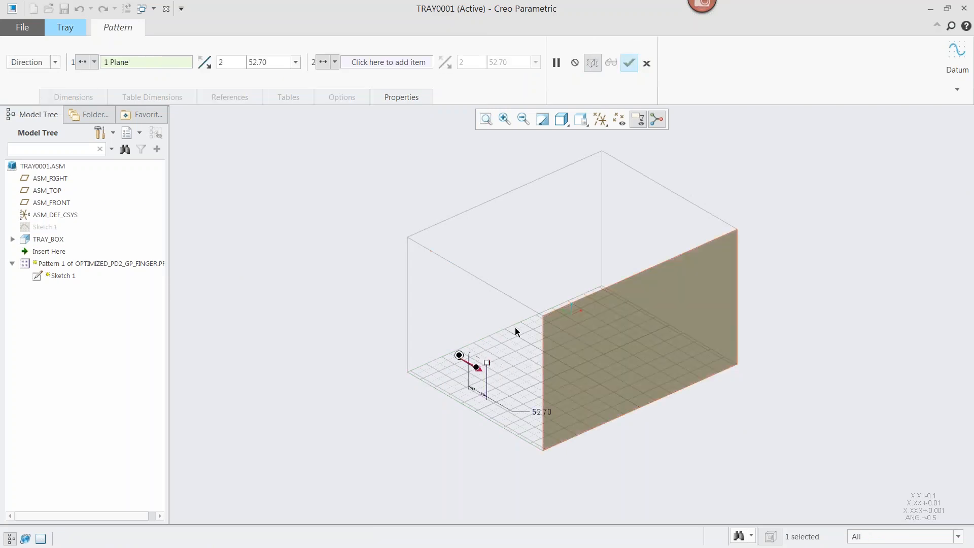
{"action": "double_click", "coordinate": [240, 62]}
{"action": "type", "text": "4"}
{"action": "key", "text": "Return"}
{"action": "left_click", "coordinate": [630, 63]}
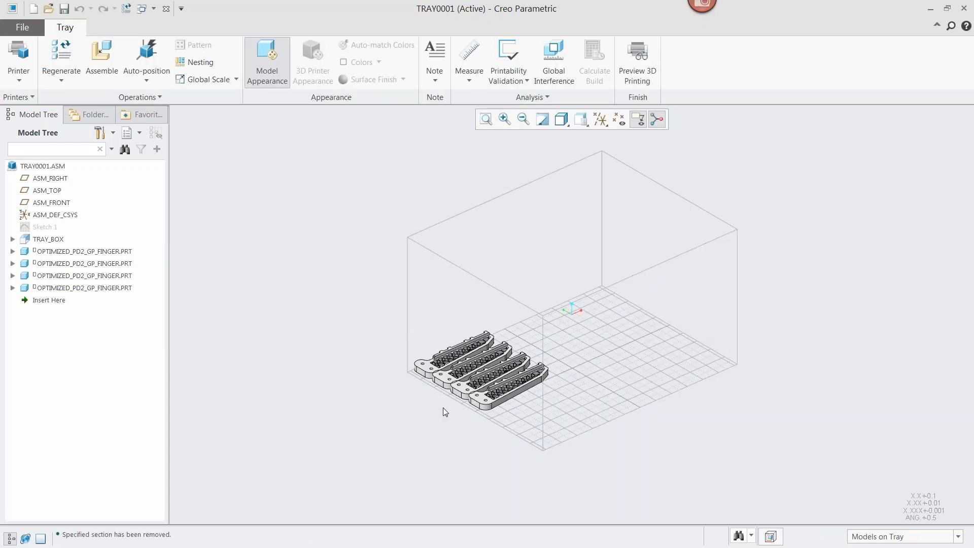
- Compute an exact, parts-only global interference check on the patterned fingers, and move its dialog clear of the models
{"action": "mouse_move", "coordinate": [451, 404]}
{"action": "middle_mouse_down"}
{"action": "mouse_move", "coordinate": [457, 398]}
{"action": "mouse_move", "coordinate": [458, 415]}
{"action": "middle_mouse_up"}
{"action": "scroll", "coordinate": [457, 415], "scroll_direction": "down", "scroll_amount": 5}
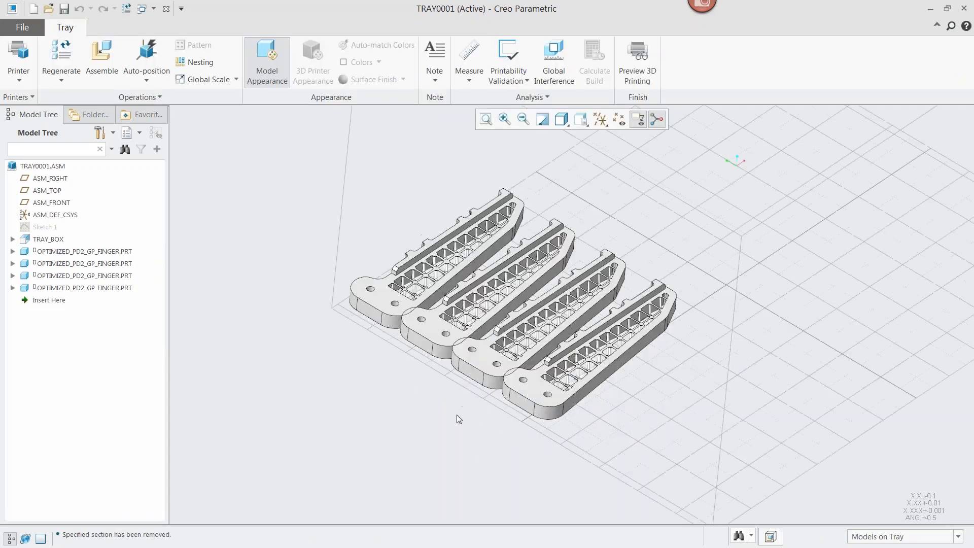
{"action": "scroll", "coordinate": [555, 356], "scroll_direction": "down", "scroll_amount": 2}
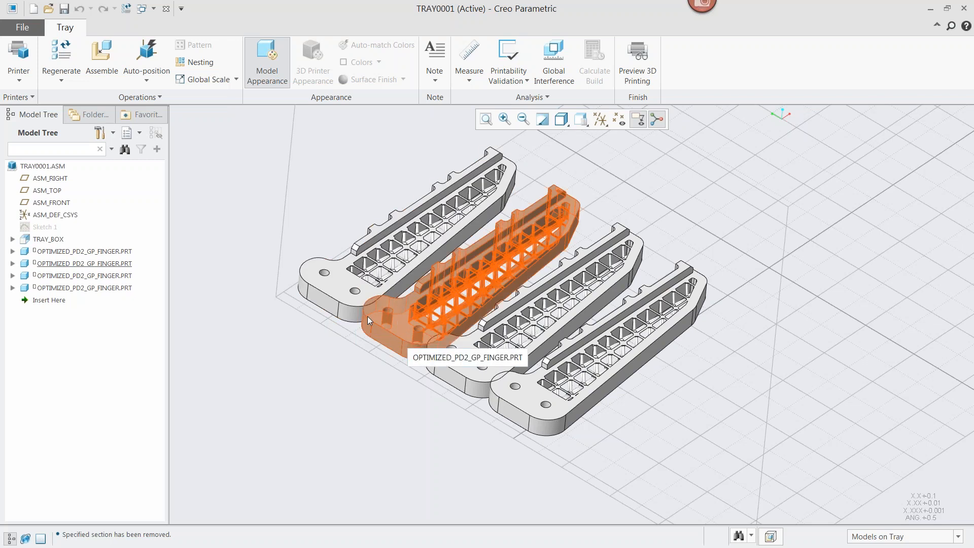
{"action": "left_click", "coordinate": [548, 69]}
{"action": "left_click", "coordinate": [433, 424]}
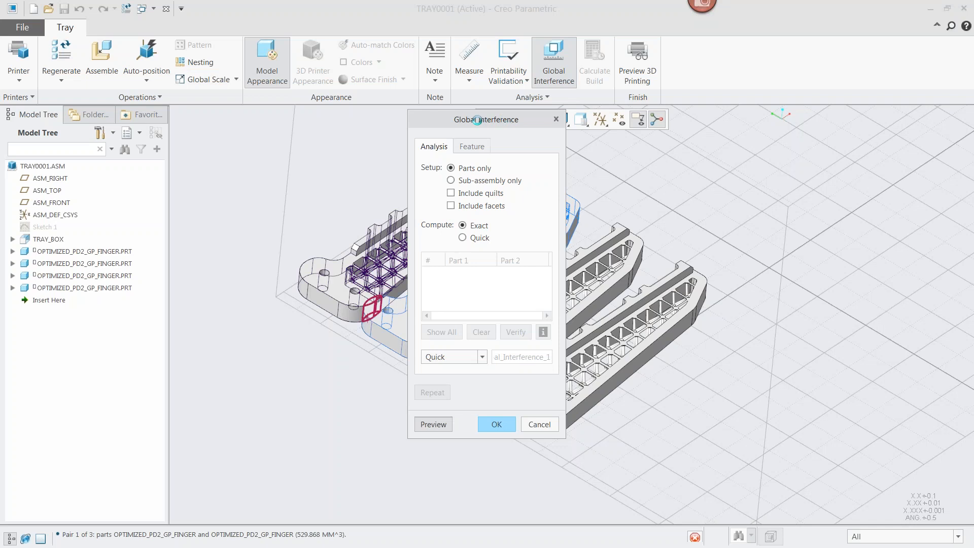
{"action": "left_click_drag", "start_coordinate": [472, 126], "coordinate": [828, 117]}
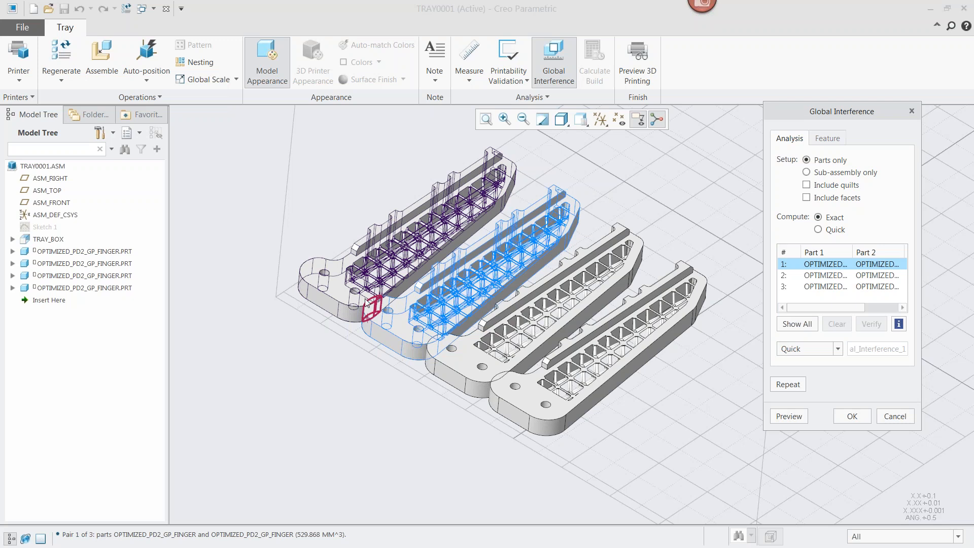
- Inspect the second and third interfering finger pairs in the global interference results, and close the check
{"action": "left_click", "coordinate": [835, 277]}
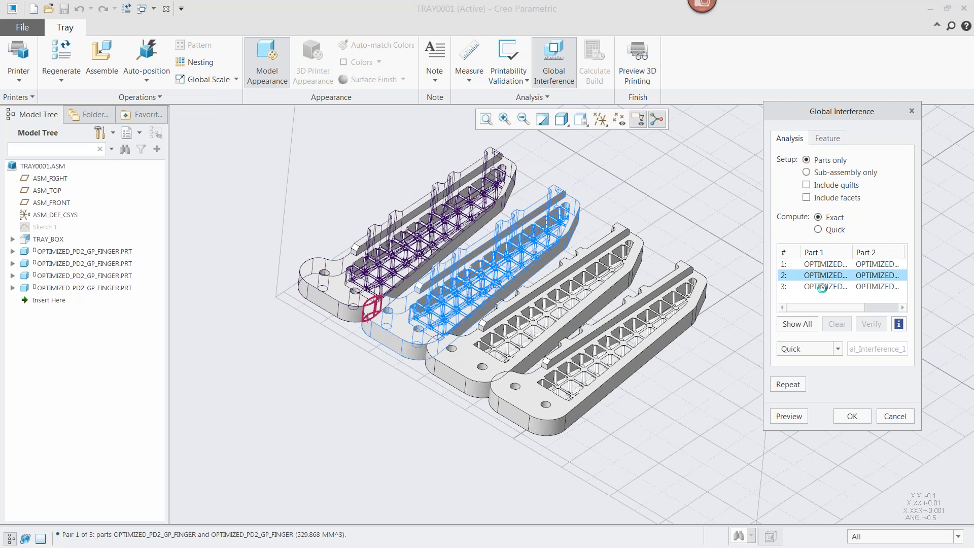
{"action": "left_click", "coordinate": [818, 288]}
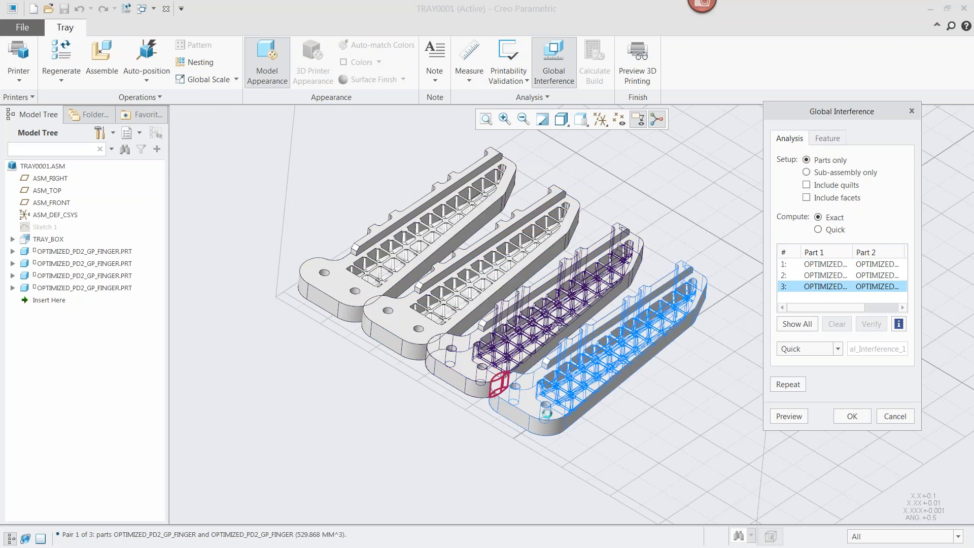
{"action": "left_click", "coordinate": [851, 417]}
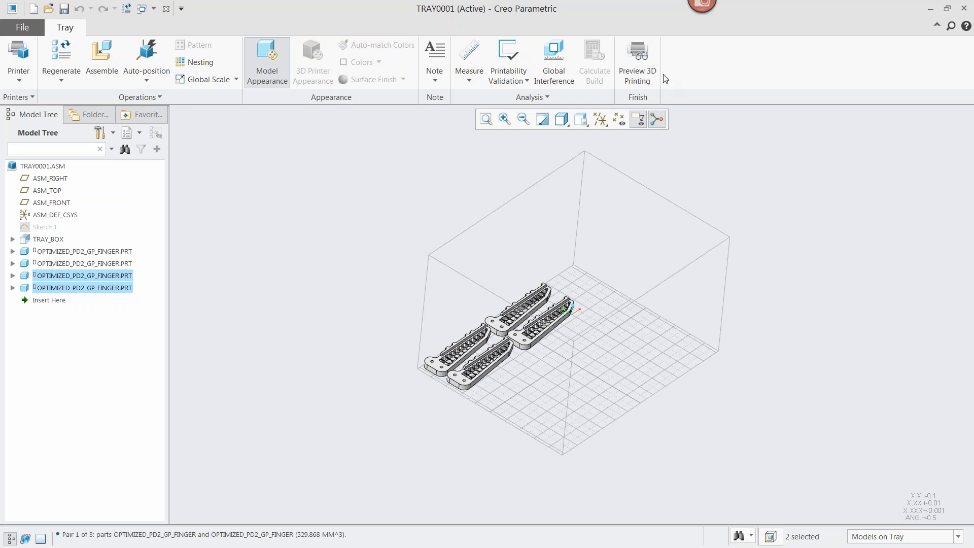
- Preview the 3D print of the tray with support material displayed, and view the four fingers close up
{"action": "left_click", "coordinate": [634, 71]}
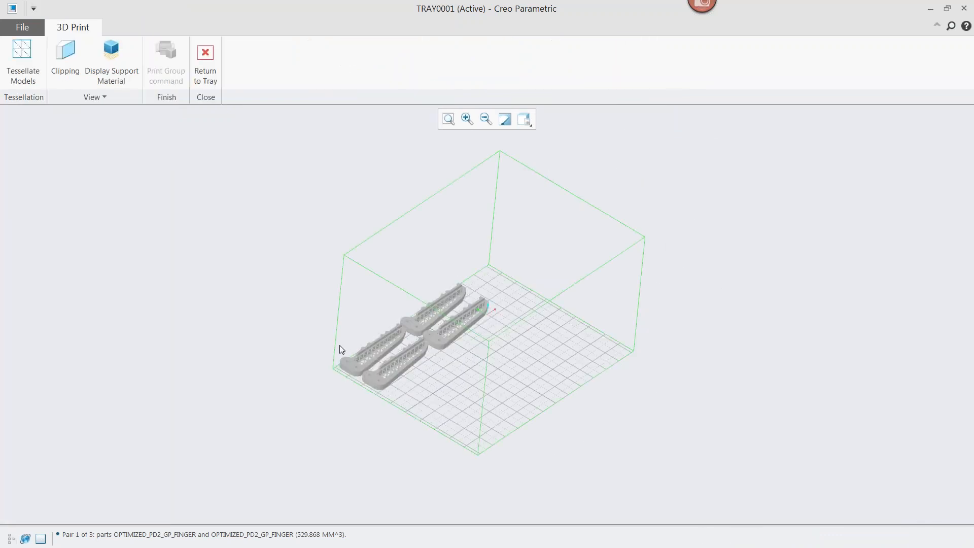
{"action": "scroll", "coordinate": [352, 339], "scroll_direction": "up", "scroll_amount": 2}
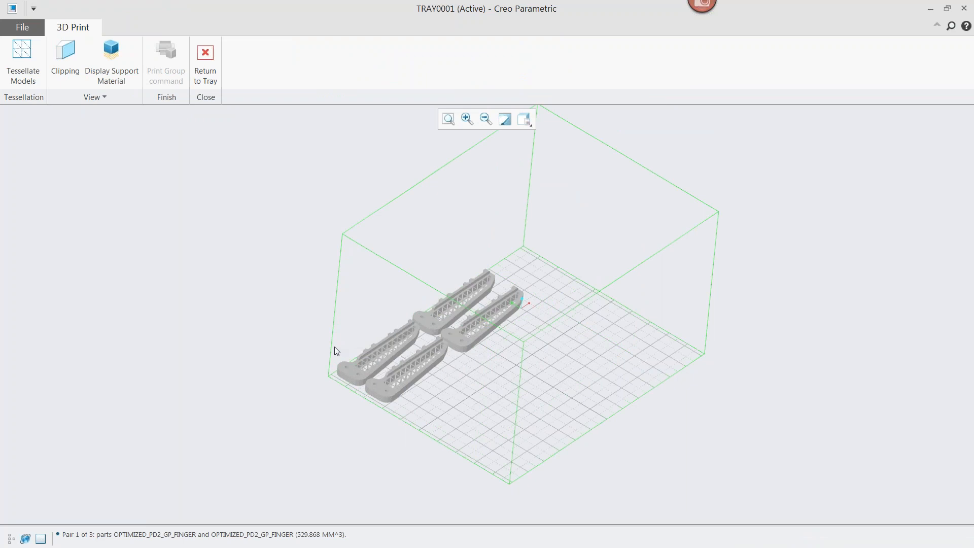
{"action": "left_click", "coordinate": [109, 65]}
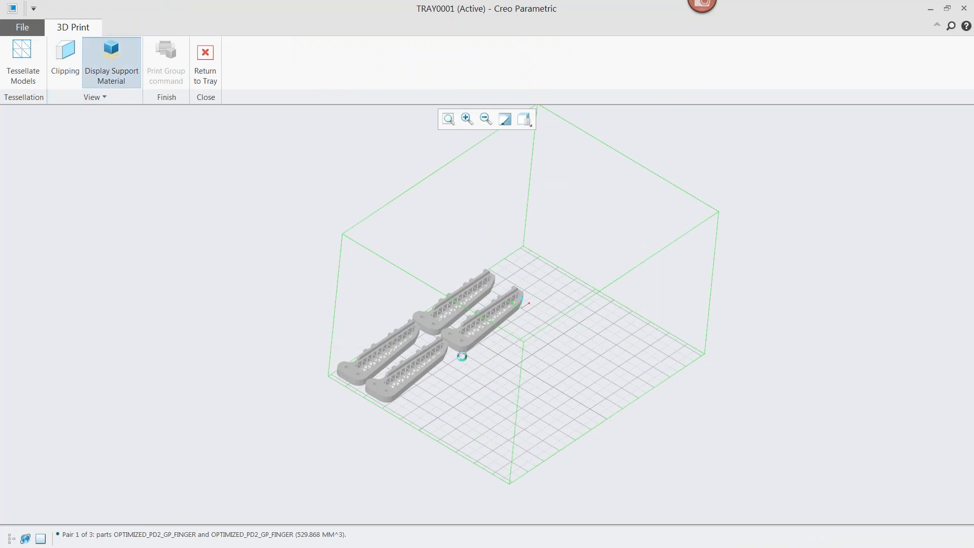
{"action": "middle_click_drag", "start_coordinate": [473, 367], "coordinate": [433, 355]}
{"action": "scroll", "coordinate": [386, 381], "scroll_direction": "up", "scroll_amount": 3}
{"action": "scroll", "coordinate": [575, 373], "scroll_direction": "up", "scroll_amount": 4}
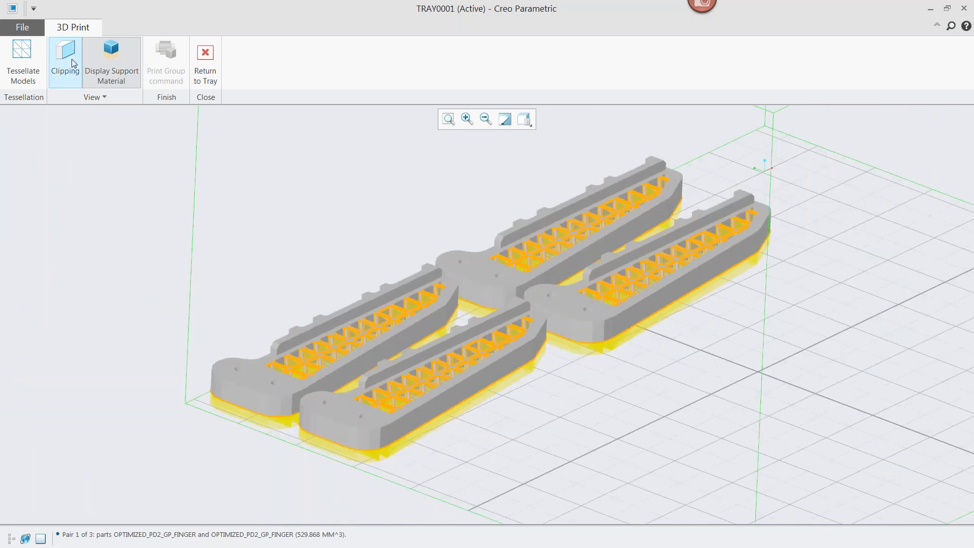
- Clip the print preview, shift the clipping plane through the fingers to examine the lattice and supports, and return to the tray
{"action": "left_click", "coordinate": [68, 60]}
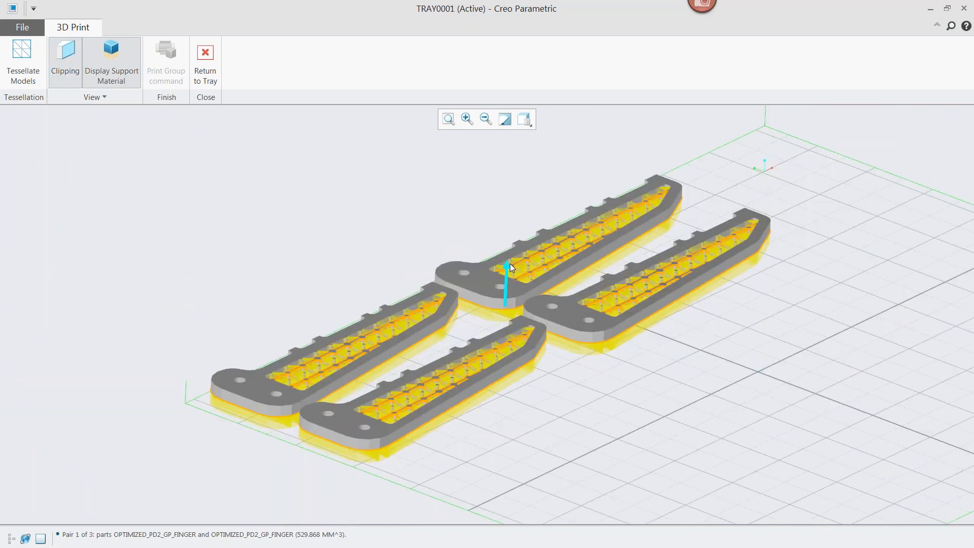
{"action": "scroll", "coordinate": [441, 393], "scroll_direction": "down", "scroll_amount": 2}
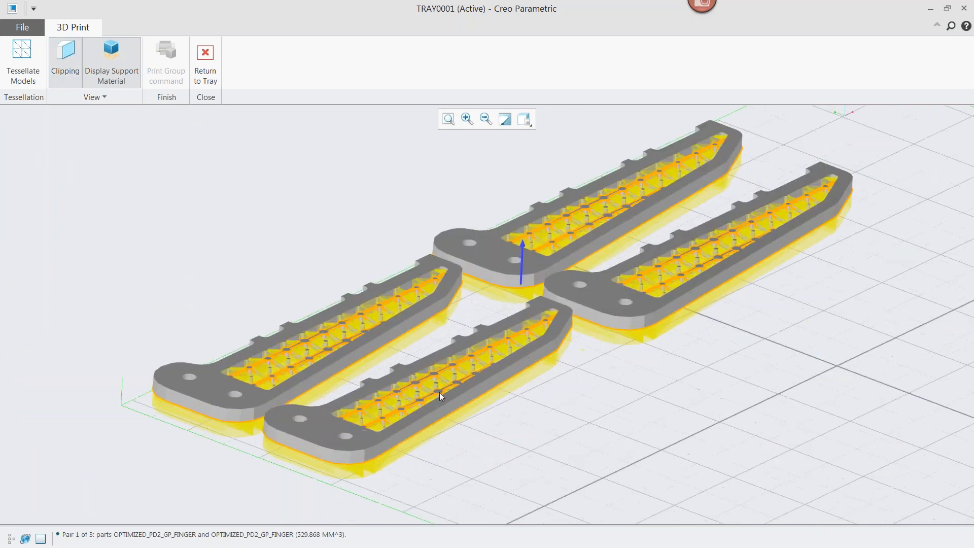
{"action": "scroll", "coordinate": [439, 392], "scroll_direction": "down", "scroll_amount": 5}
{"action": "scroll", "coordinate": [504, 407], "scroll_direction": "up", "scroll_amount": 8}
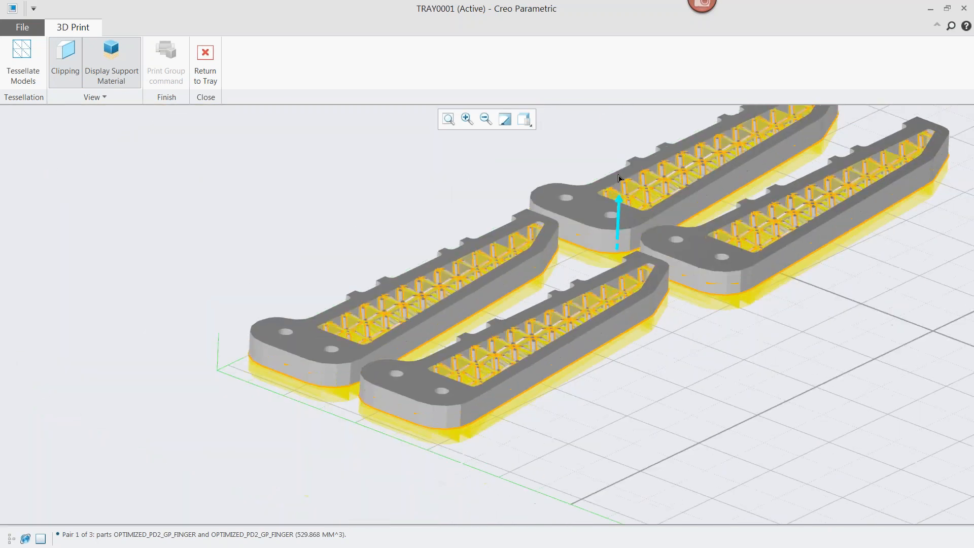
{"action": "left_click_drag", "start_coordinate": [620, 213], "coordinate": [583, 352]}
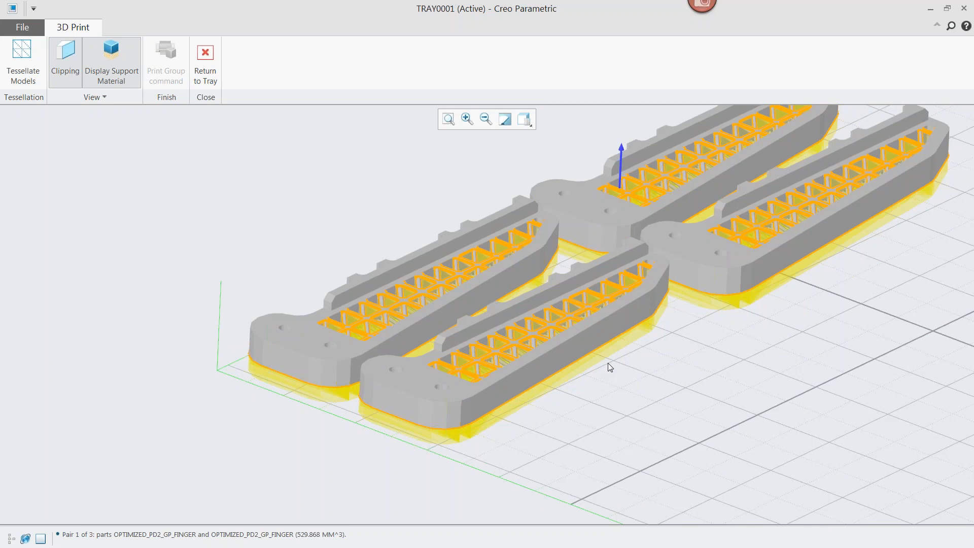
{"action": "scroll", "coordinate": [608, 363], "scroll_direction": "up", "scroll_amount": 4}
{"action": "left_click", "coordinate": [205, 63]}
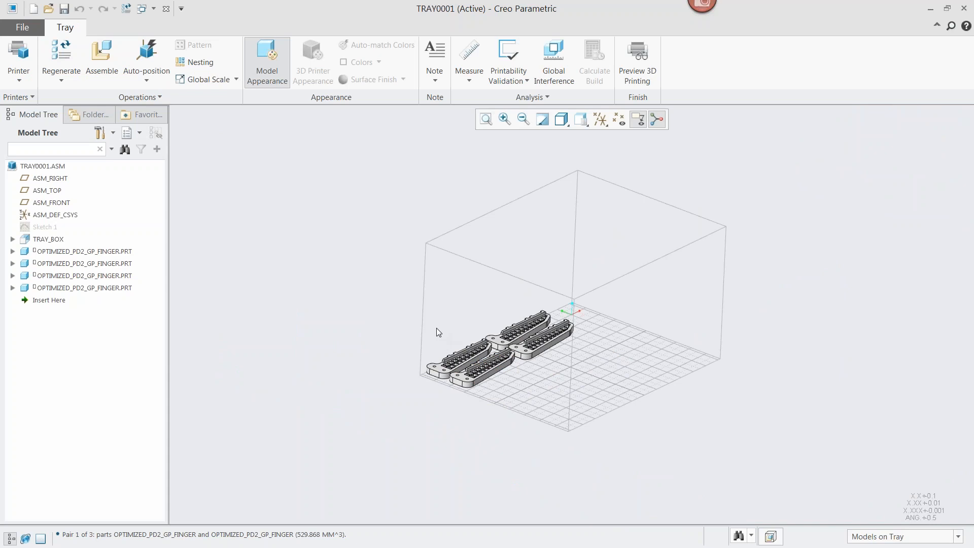
- Review the customized export settings for saving a Stereolithography (*.stl) copy of the tray, and leave without exporting
{"action": "left_click", "coordinate": [27, 37]}
{"action": "left_click", "coordinate": [26, 26]}
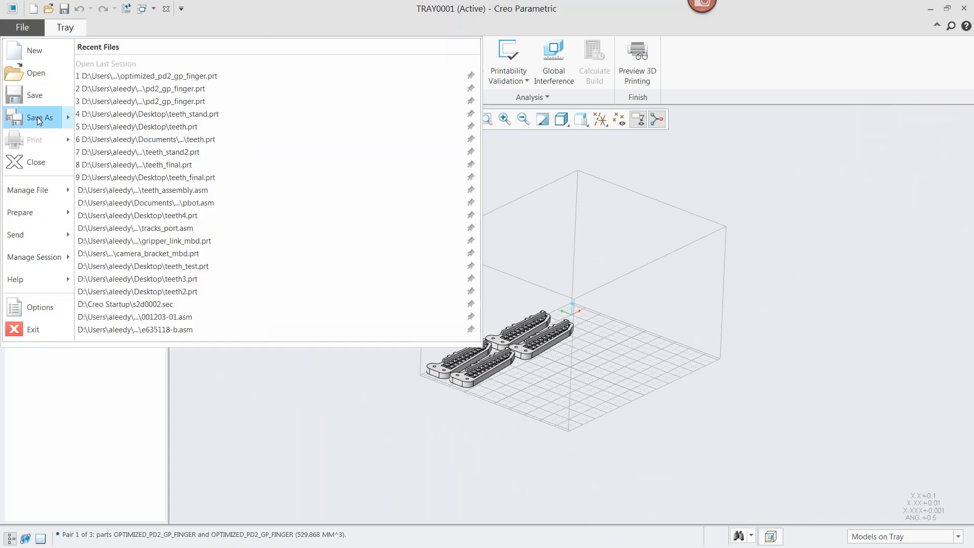
{"action": "mouse_move", "coordinate": [38, 117]}
{"action": "left_click", "coordinate": [139, 73]}
{"action": "left_click", "coordinate": [355, 491]}
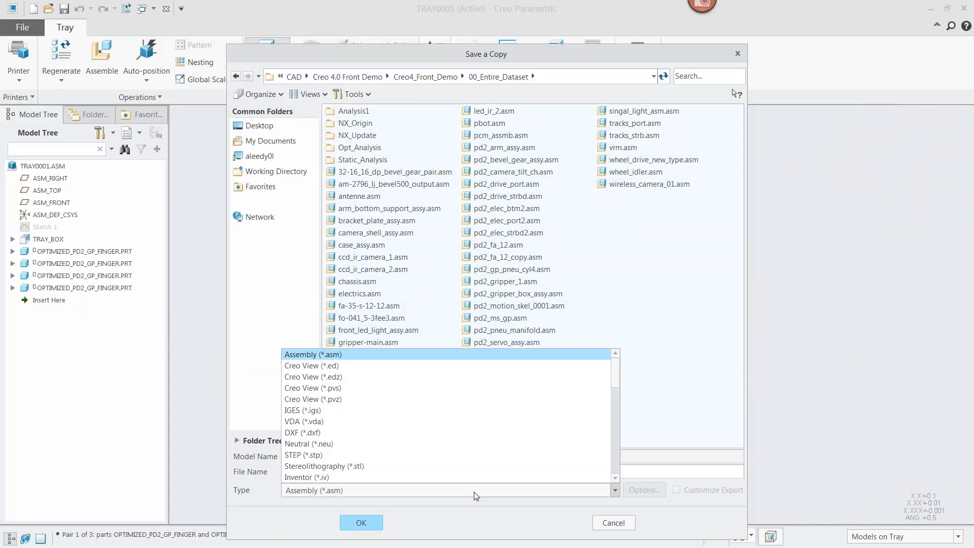
{"action": "left_click", "coordinate": [365, 466]}
{"action": "left_click", "coordinate": [705, 490]}
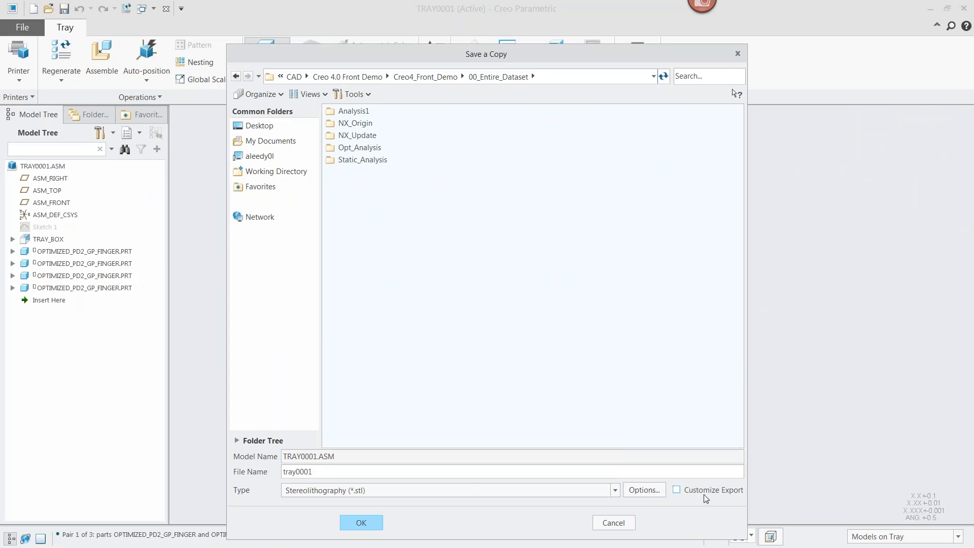
{"action": "left_click", "coordinate": [369, 522]}
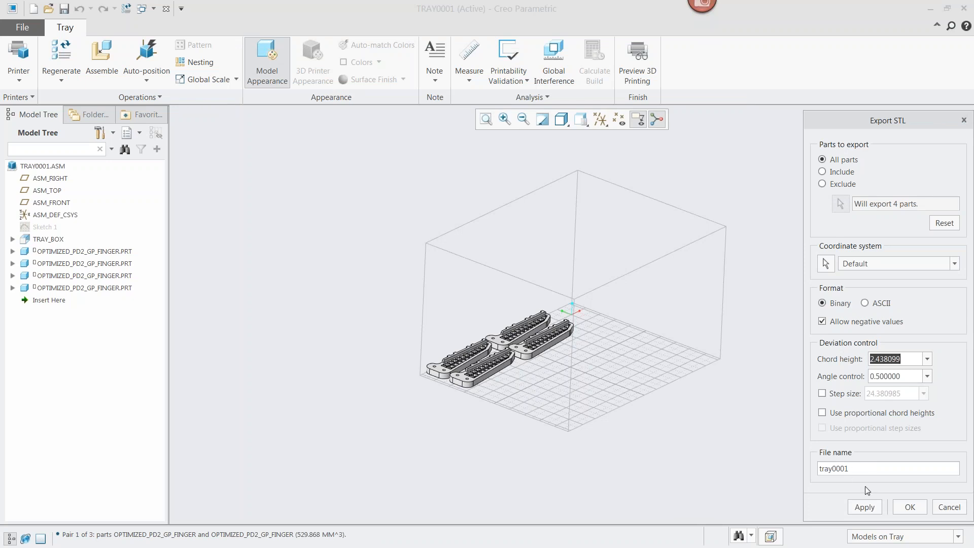
{"action": "left_click", "coordinate": [943, 509]}
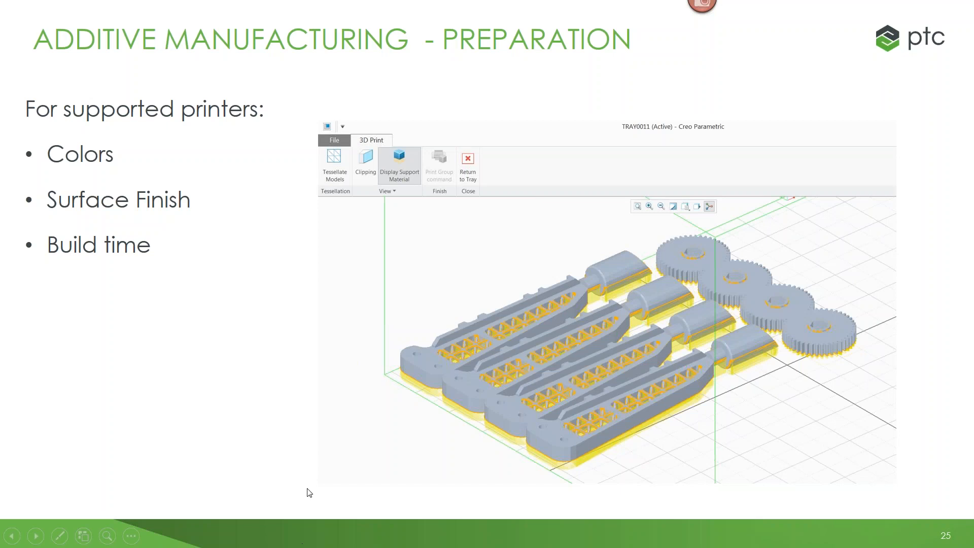
{"action": "left_click", "coordinate": [305, 480]}
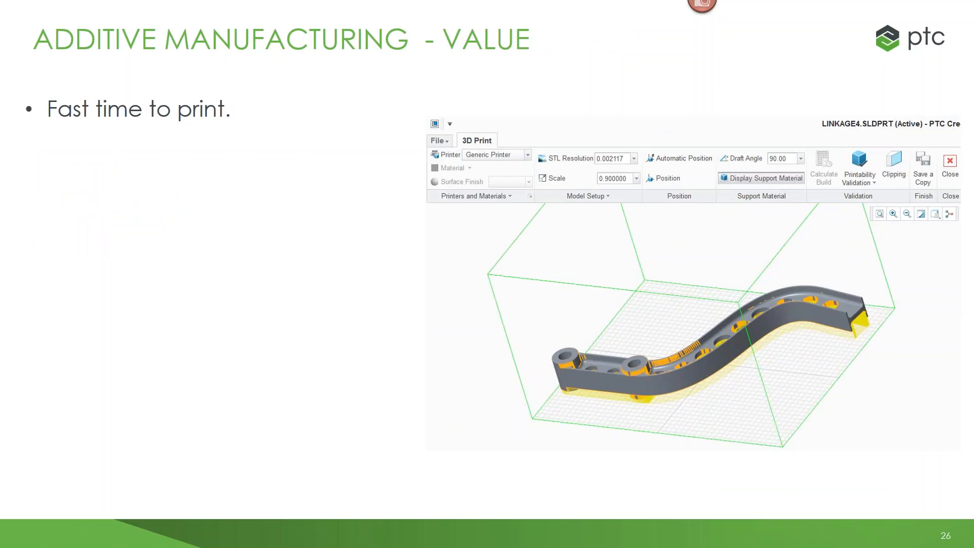